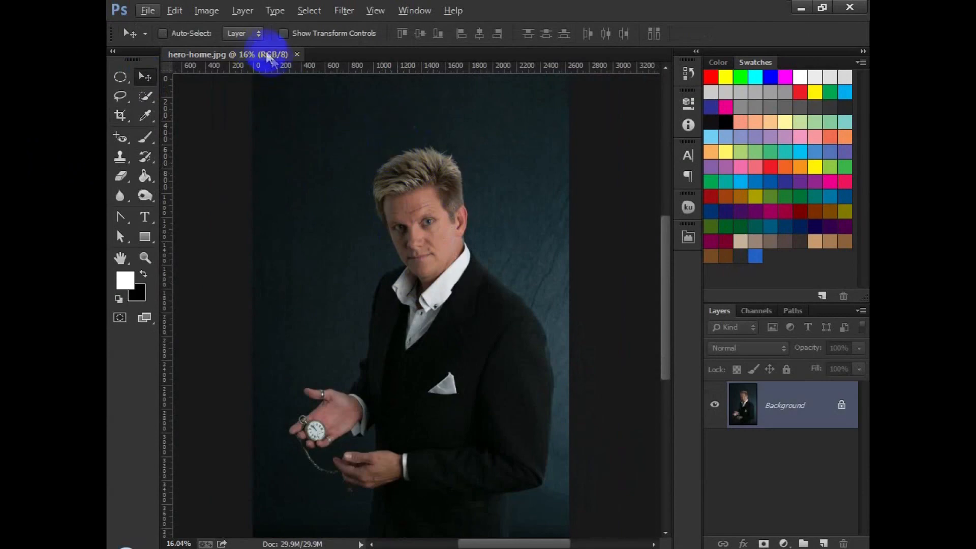
{"action": "left_click", "coordinate": [208, 11]}
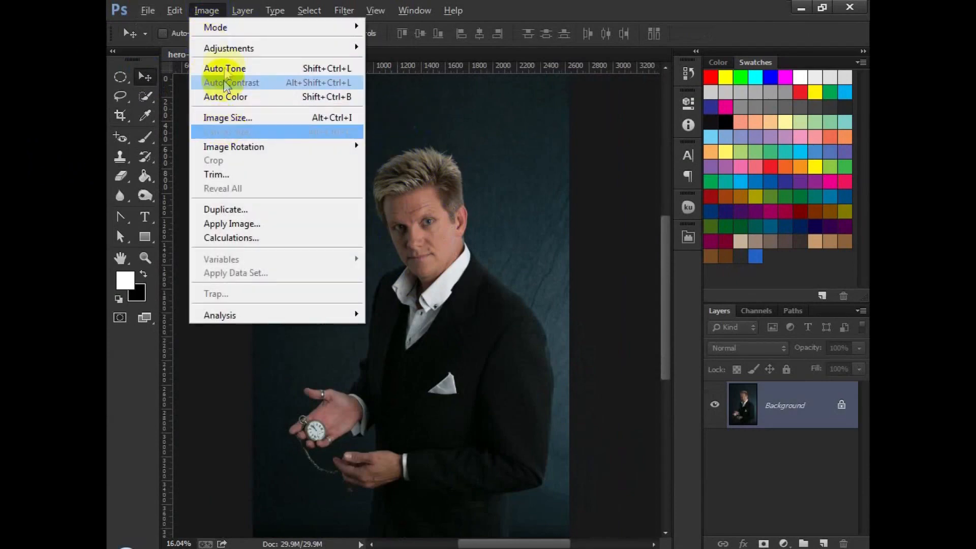
{"action": "mouse_move", "coordinate": [225, 50]}
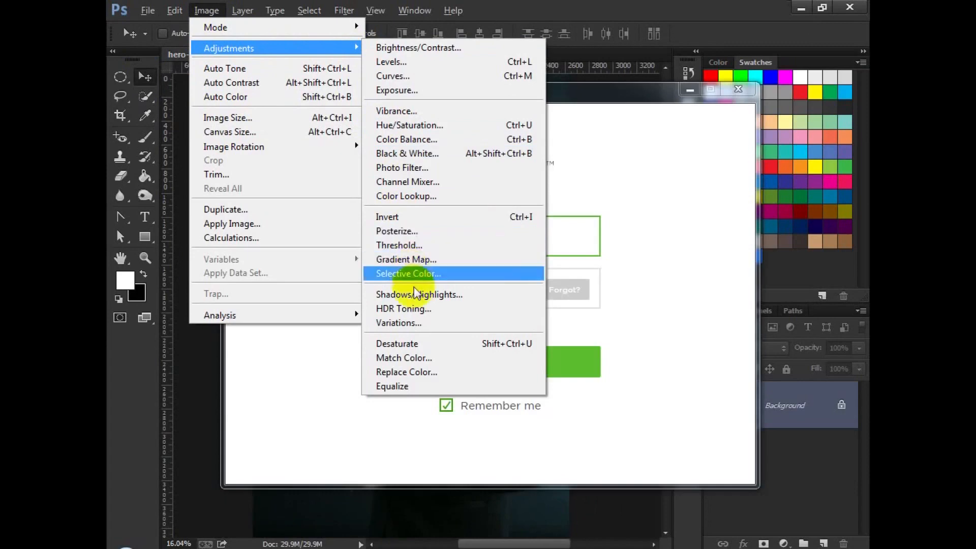
{"action": "left_click", "coordinate": [401, 245]}
{"action": "mouse_move", "coordinate": [688, 233]}
{"action": "left_mouse_down"}
{"action": "mouse_move", "coordinate": [646, 232]}
{"action": "mouse_move", "coordinate": [677, 234]}
{"action": "left_mouse_up"}
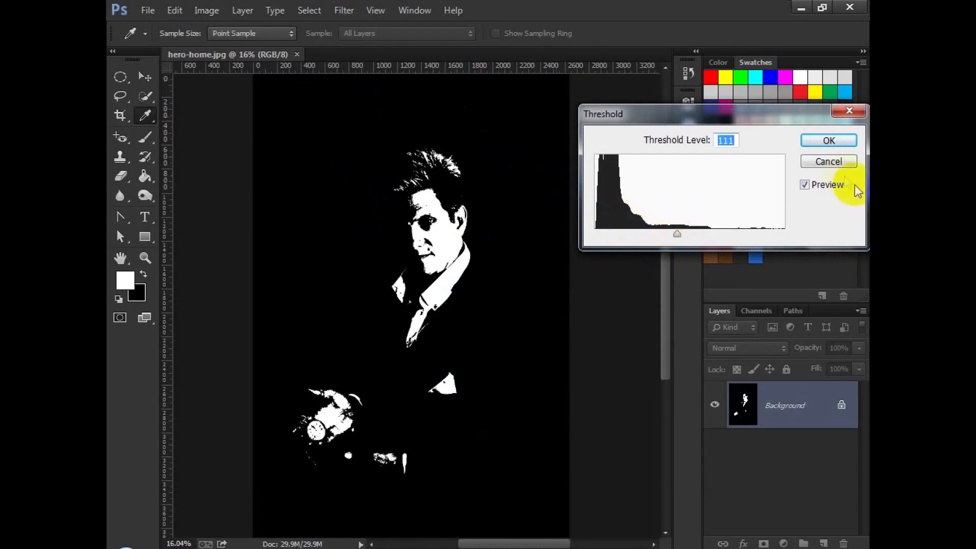
{"action": "left_click", "coordinate": [837, 167]}
Step: Select the man's head and body with the Quick Selection tool
{"action": "key", "text": "v"}
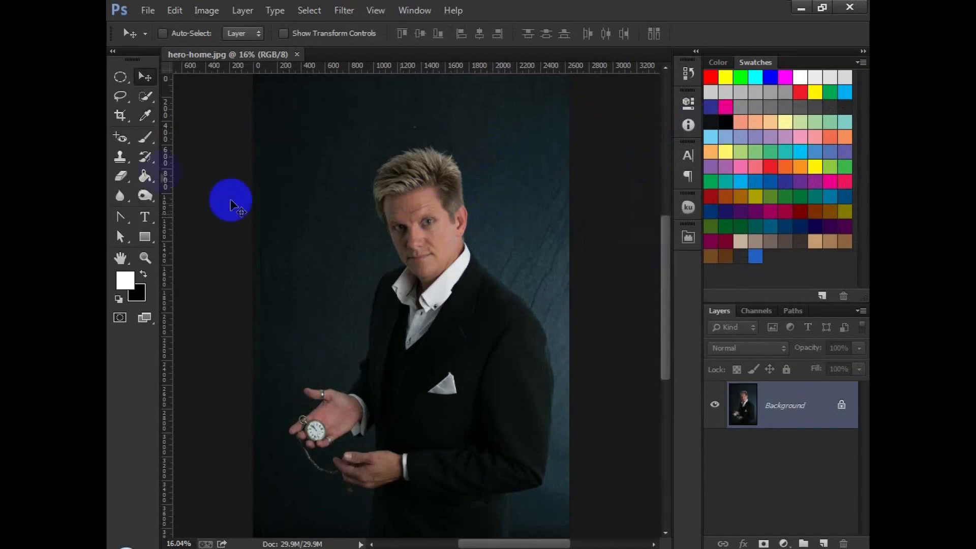
{"action": "left_click", "coordinate": [142, 96]}
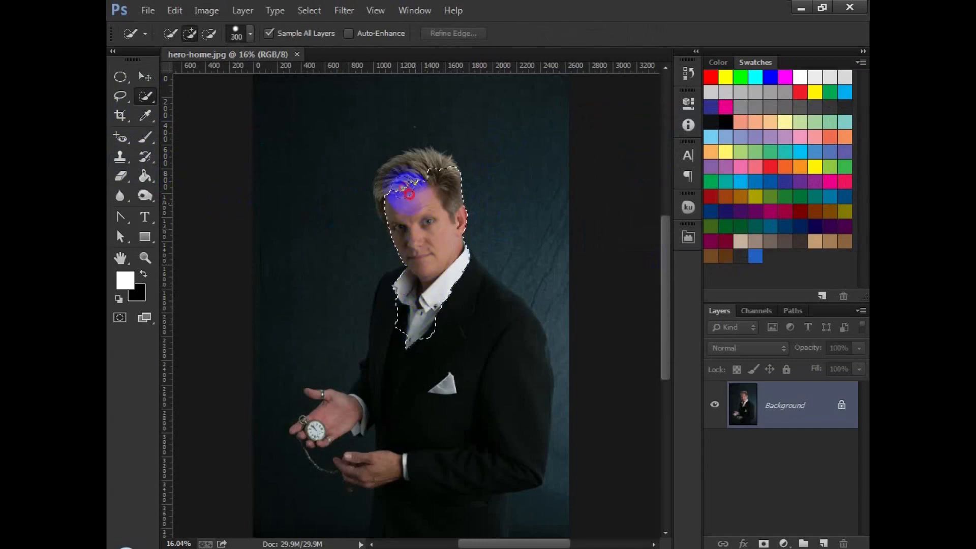
{"action": "left_click_drag", "start_coordinate": [400, 212], "coordinate": [435, 208]}
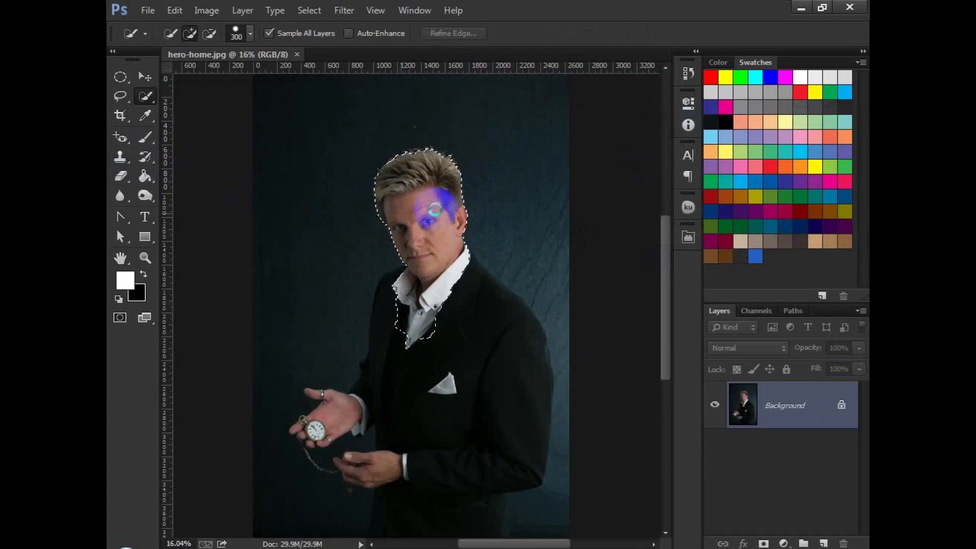
{"action": "mouse_move", "coordinate": [425, 293]}
{"action": "left_mouse_down"}
{"action": "mouse_move", "coordinate": [402, 292]}
{"action": "mouse_move", "coordinate": [401, 304]}
{"action": "mouse_move", "coordinate": [403, 289]}
{"action": "mouse_move", "coordinate": [454, 300]}
{"action": "mouse_move", "coordinate": [502, 332]}
{"action": "mouse_move", "coordinate": [474, 304]}
{"action": "mouse_move", "coordinate": [443, 347]}
{"action": "mouse_move", "coordinate": [389, 349]}
{"action": "mouse_move", "coordinate": [499, 370]}
{"action": "mouse_move", "coordinate": [394, 376]}
{"action": "mouse_move", "coordinate": [463, 392]}
{"action": "mouse_move", "coordinate": [511, 381]}
{"action": "left_mouse_up"}
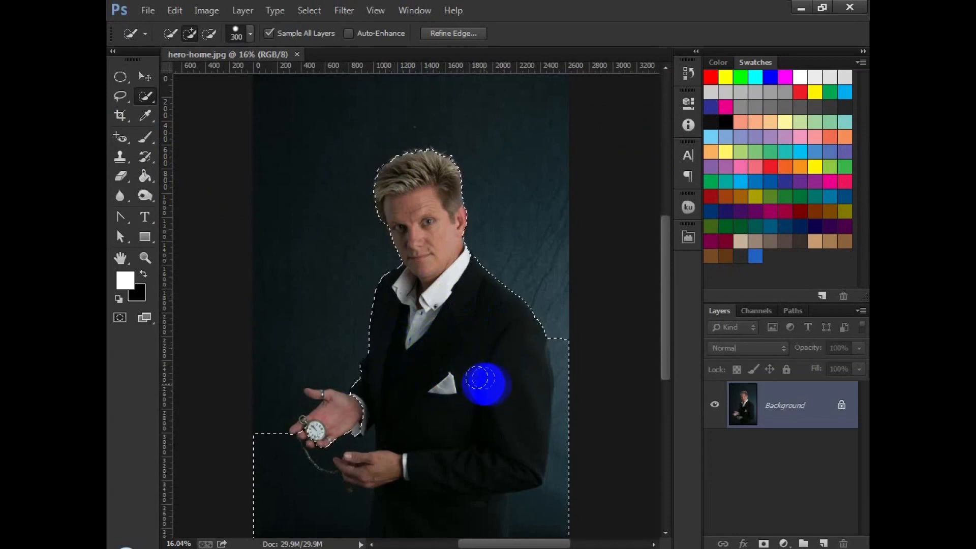
Step: Subtract the lower background around the hands from the selection and add a layer mask from it
{"action": "key", "text": "alt"}
{"action": "mouse_move", "coordinate": [575, 375]}
{"action": "left_mouse_down"}
{"action": "mouse_move", "coordinate": [567, 479]}
{"action": "mouse_move", "coordinate": [540, 523]}
{"action": "left_mouse_up"}
{"action": "mouse_move", "coordinate": [306, 492]}
{"action": "left_mouse_down"}
{"action": "mouse_move", "coordinate": [250, 461]}
{"action": "mouse_move", "coordinate": [288, 524]}
{"action": "mouse_move", "coordinate": [325, 486]}
{"action": "left_mouse_up"}
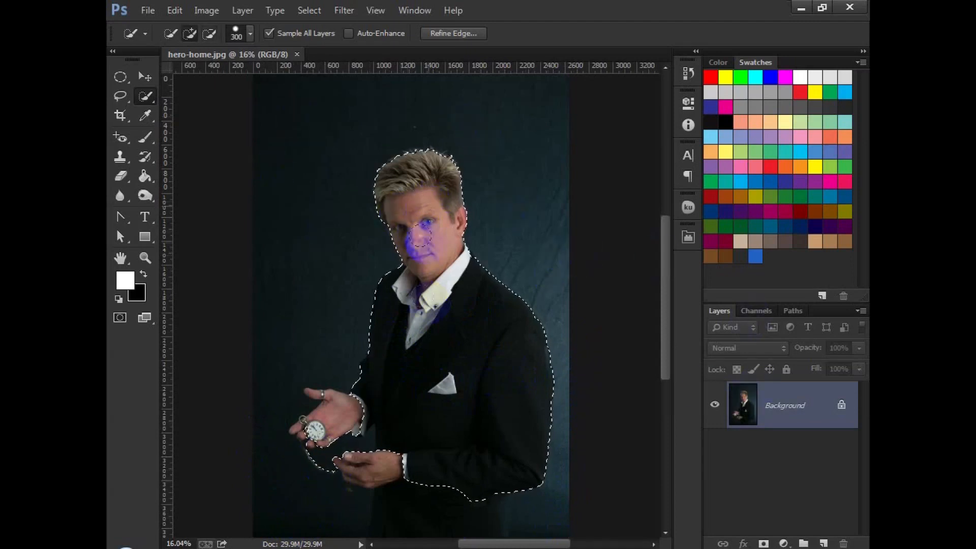
{"action": "mouse_move", "coordinate": [275, 393]}
{"action": "left_mouse_down"}
{"action": "mouse_move", "coordinate": [300, 405]}
{"action": "mouse_move", "coordinate": [414, 506]}
{"action": "left_mouse_up"}
{"action": "left_click", "coordinate": [784, 543]}
{"action": "left_click", "coordinate": [764, 543]}
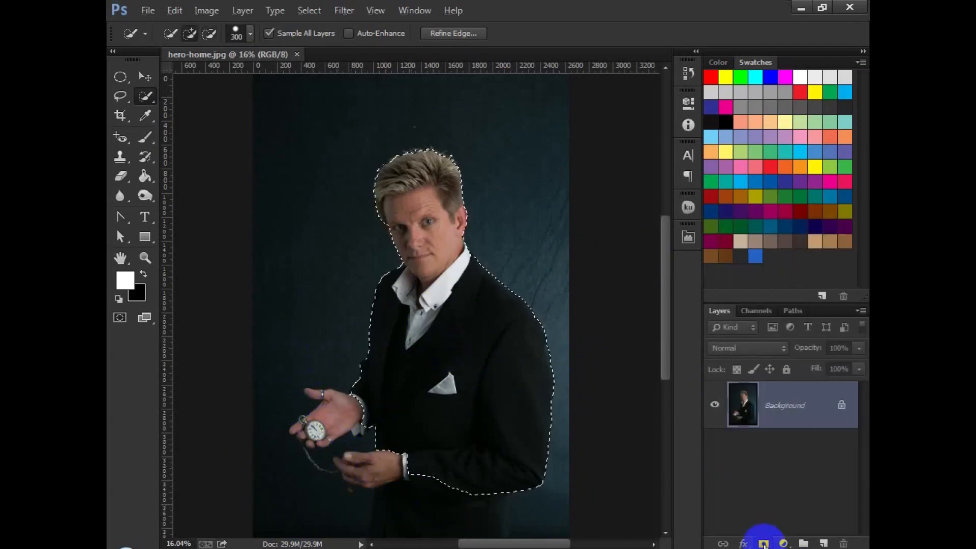
Step: Shift the figure up and left, and refine the mask edge around the hair with a refine brush of size 243
{"action": "left_click", "coordinate": [145, 76]}
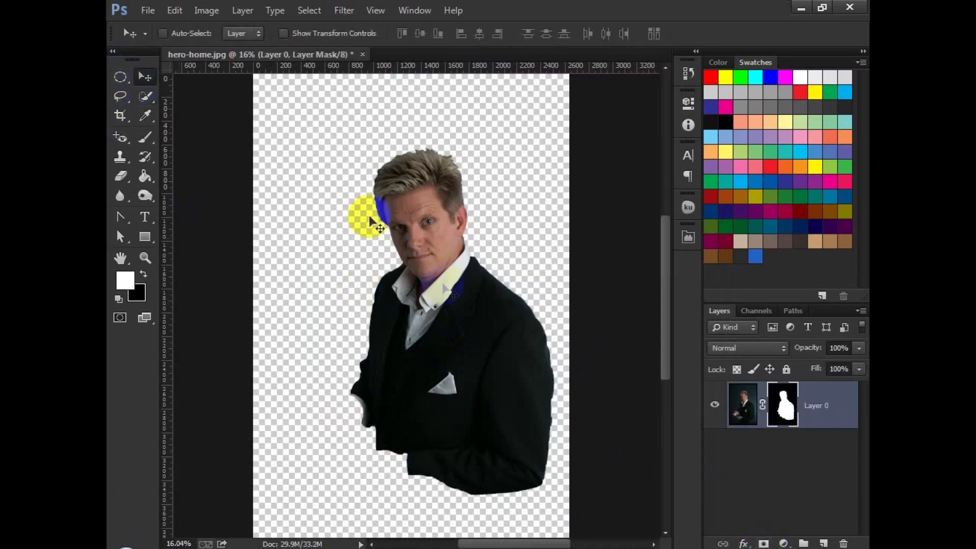
{"action": "left_click_drag", "start_coordinate": [418, 265], "coordinate": [398, 248]}
{"action": "right_click", "coordinate": [786, 408]}
{"action": "left_click", "coordinate": [737, 371]}
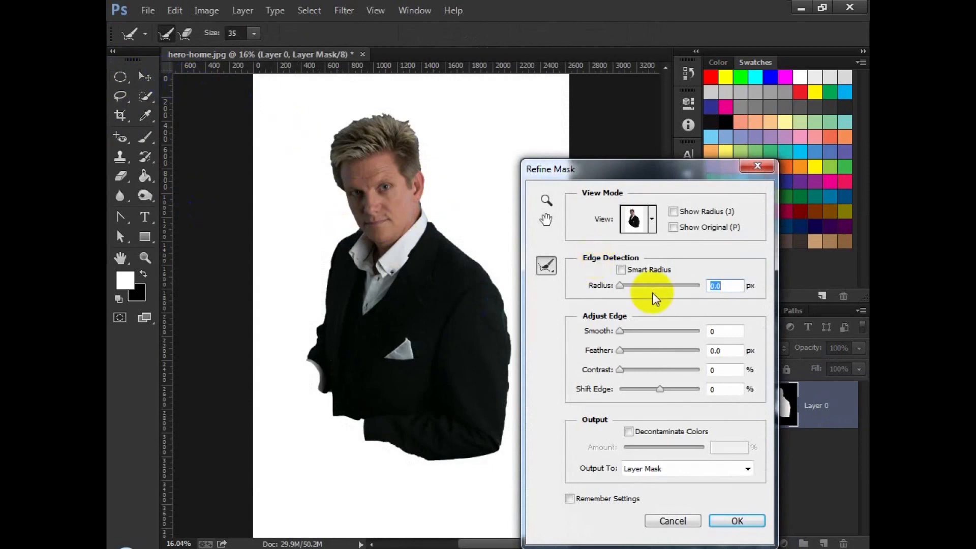
{"action": "left_click", "coordinate": [254, 34]}
{"action": "left_click_drag", "start_coordinate": [289, 55], "coordinate": [294, 54]}
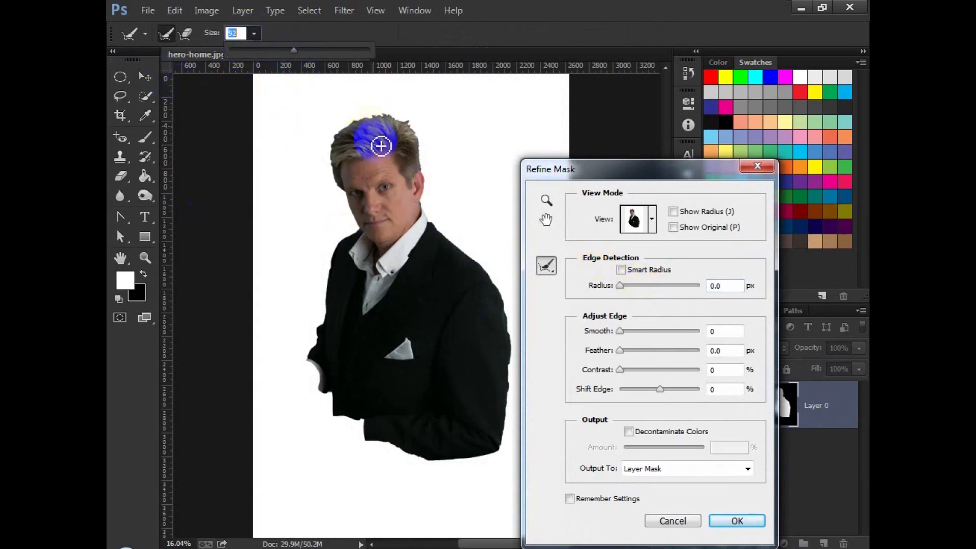
{"action": "left_click", "coordinate": [338, 51]}
{"action": "mouse_move", "coordinate": [393, 124]}
{"action": "left_mouse_down"}
{"action": "mouse_move", "coordinate": [423, 153]}
{"action": "mouse_move", "coordinate": [408, 116]}
{"action": "mouse_move", "coordinate": [361, 107]}
{"action": "mouse_move", "coordinate": [323, 134]}
{"action": "mouse_move", "coordinate": [328, 191]}
{"action": "left_mouse_up"}
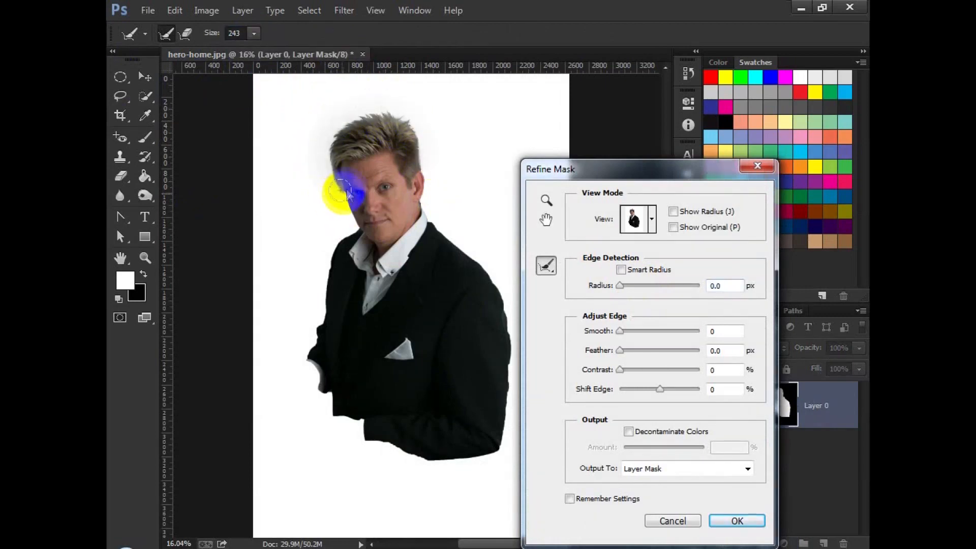
{"action": "left_click", "coordinate": [738, 521]}
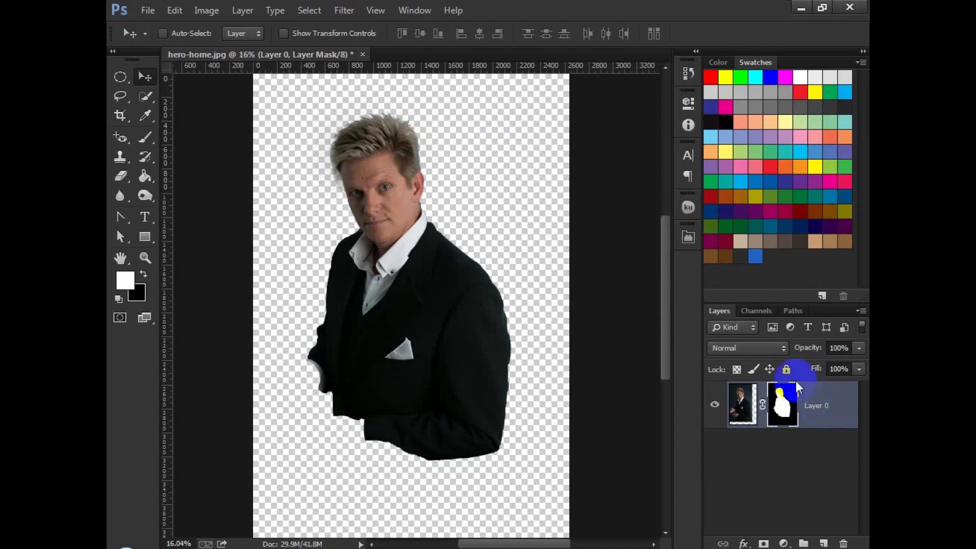
Step: Convert the masked layer to a smart object and rasterize it
{"action": "right_click", "coordinate": [813, 401]}
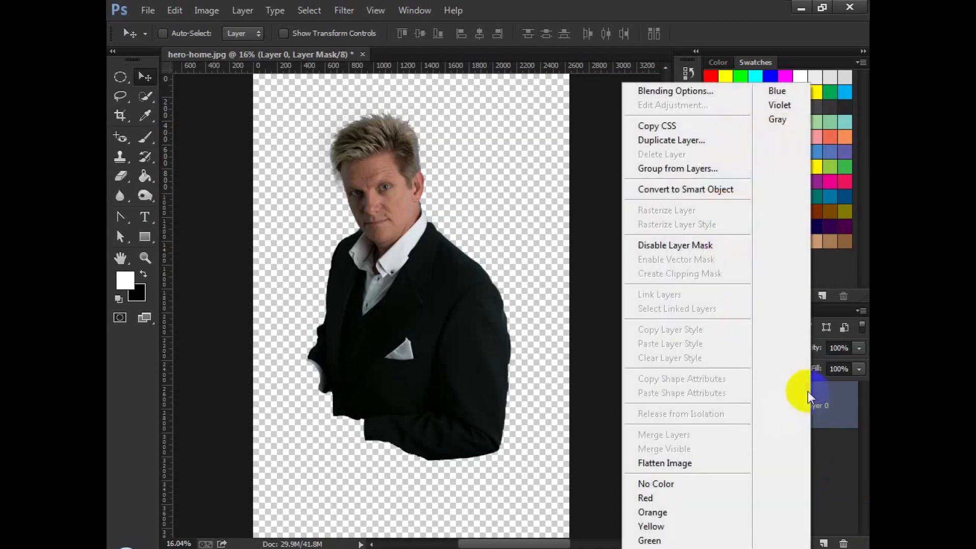
{"action": "left_click", "coordinate": [691, 187]}
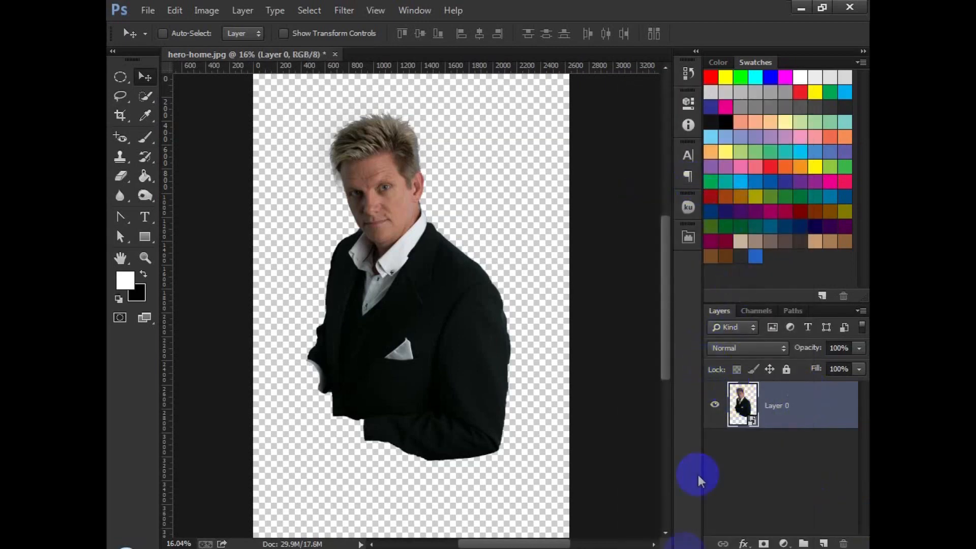
{"action": "right_click", "coordinate": [801, 402]}
{"action": "left_click", "coordinate": [658, 226]}
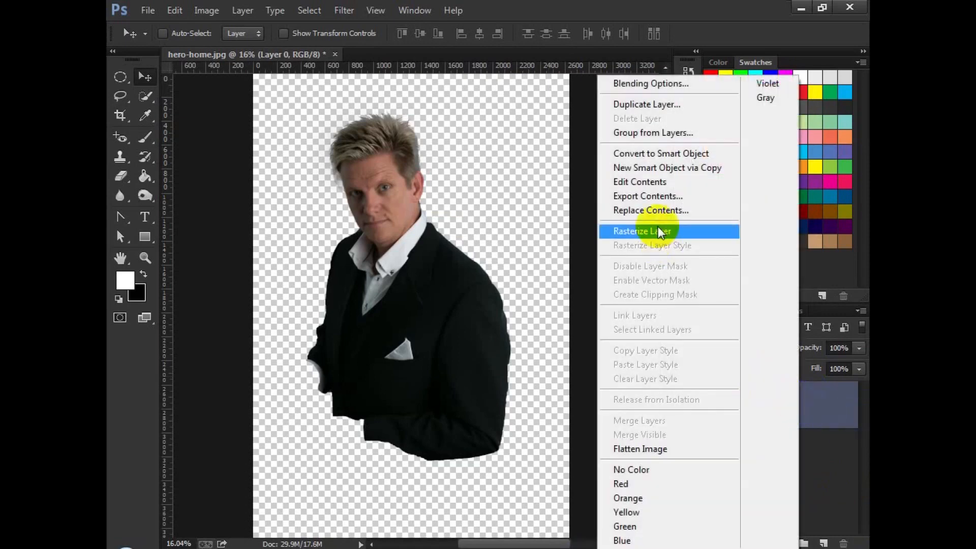
Step: Nudge the figure slightly right and place a new white-filled layer beneath it
{"action": "left_click_drag", "start_coordinate": [438, 241], "coordinate": [447, 246]}
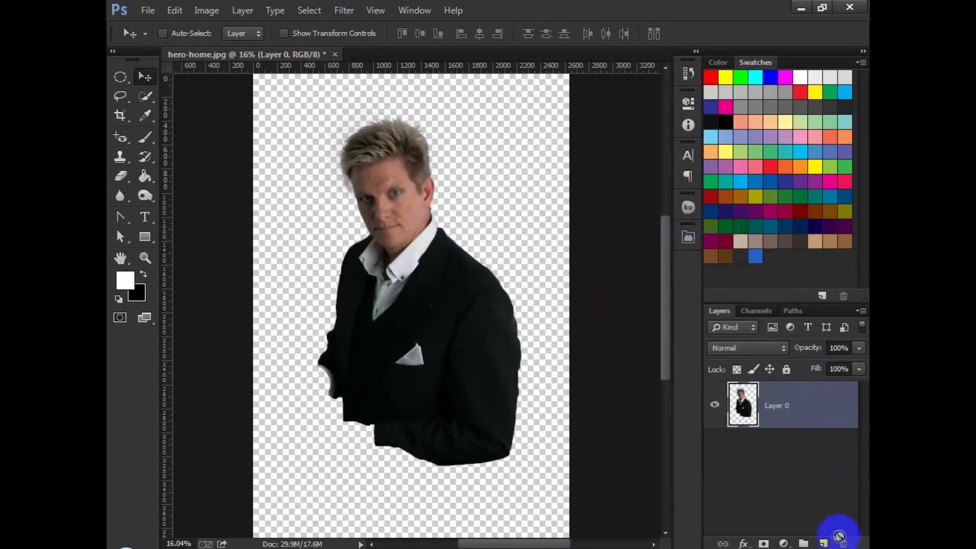
{"action": "left_click", "coordinate": [824, 543]}
{"action": "left_click_drag", "start_coordinate": [787, 493], "coordinate": [791, 502]}
{"action": "key", "text": "alt+BackSpace"}
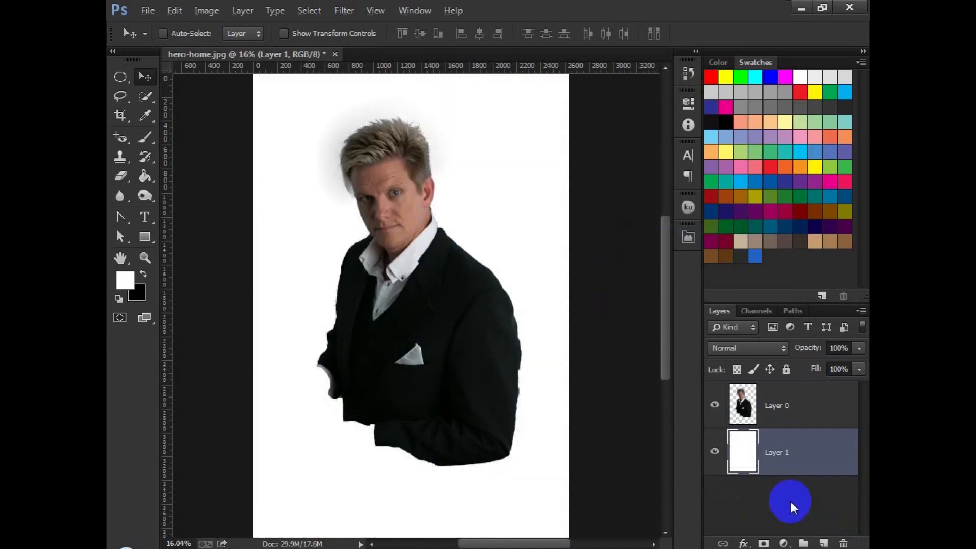
{"action": "left_click", "coordinate": [803, 408]}
{"action": "left_click", "coordinate": [208, 12]}
{"action": "left_click", "coordinate": [243, 47]}
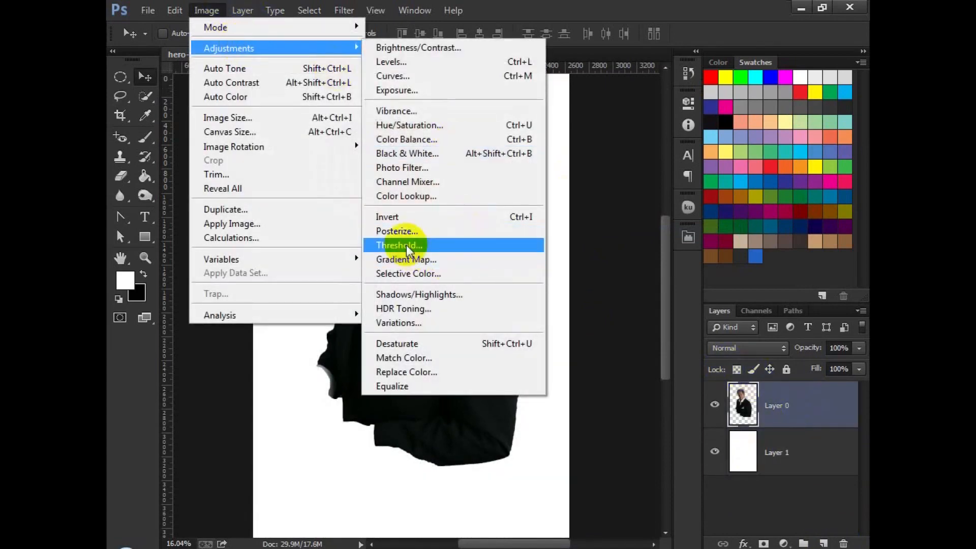
{"action": "left_click", "coordinate": [413, 245]}
{"action": "left_click_drag", "start_coordinate": [687, 235], "coordinate": [662, 240]}
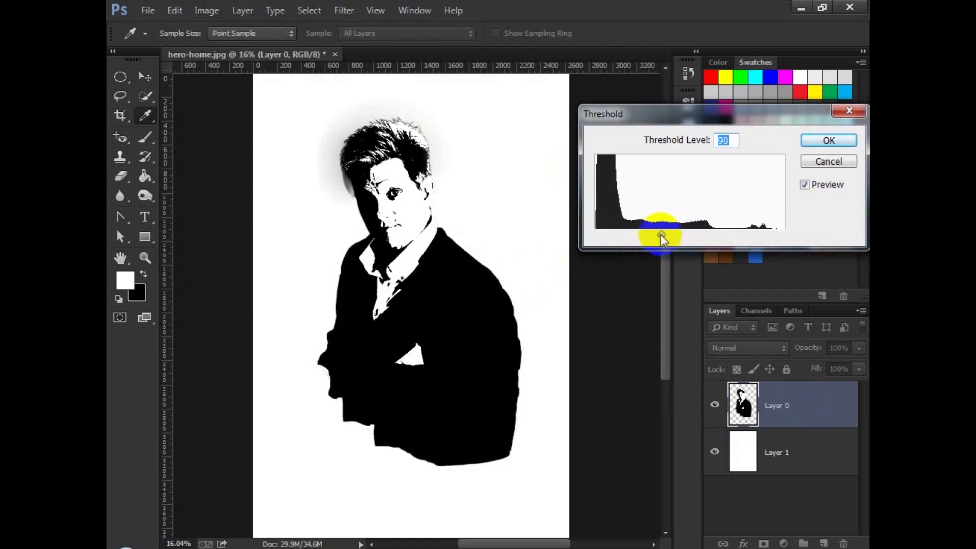
{"action": "left_click", "coordinate": [828, 161]}
Step: Apply Shadows/Highlights to the figure with the shadows amount at 35%
{"action": "left_click", "coordinate": [205, 11]}
{"action": "mouse_move", "coordinate": [290, 44]}
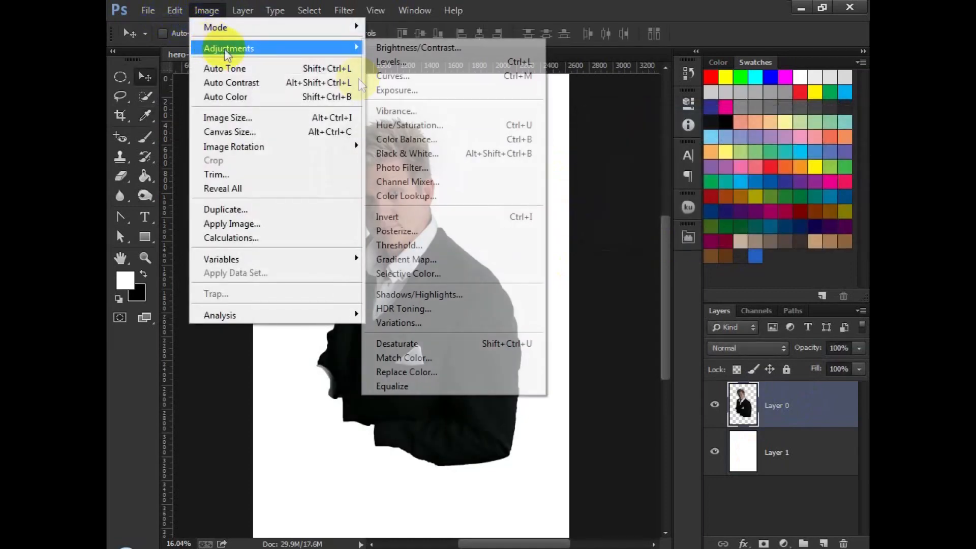
{"action": "left_click", "coordinate": [438, 294]}
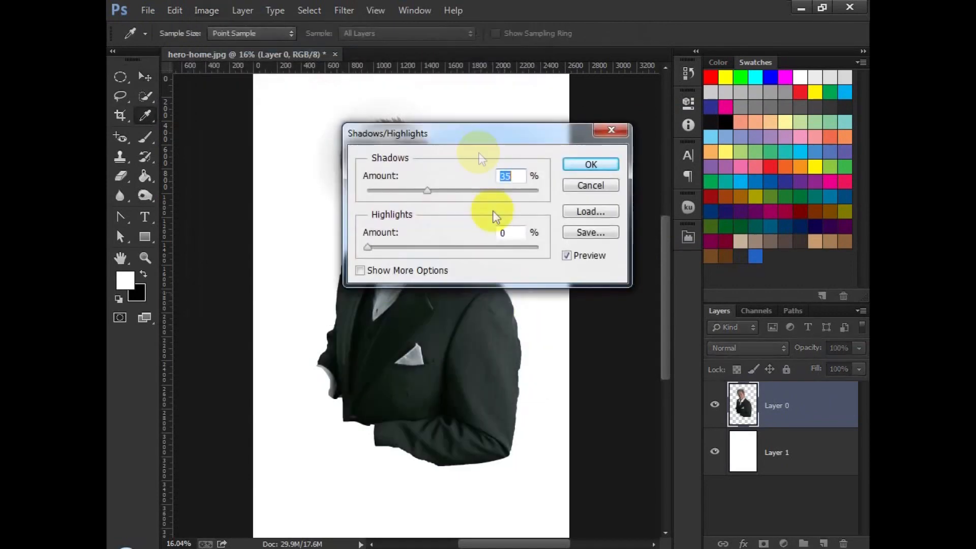
{"action": "left_click_drag", "start_coordinate": [534, 142], "coordinate": [687, 162]}
{"action": "left_click", "coordinate": [743, 185]}
Step: Merge the figure down onto the white layer and apply a Threshold at level 106
{"action": "key", "text": "v"}
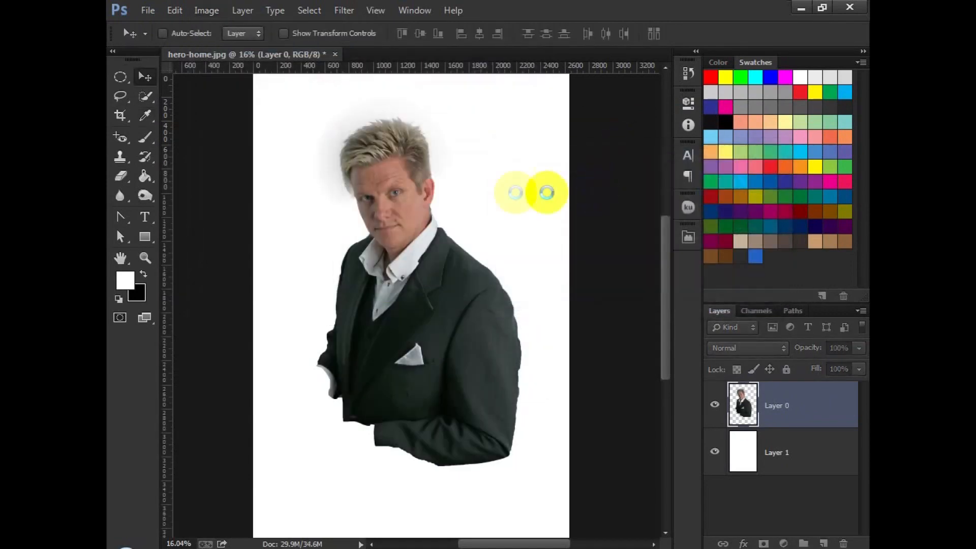
{"action": "key", "text": "ctrl+e"}
{"action": "left_click", "coordinate": [206, 10]}
{"action": "mouse_move", "coordinate": [246, 51]}
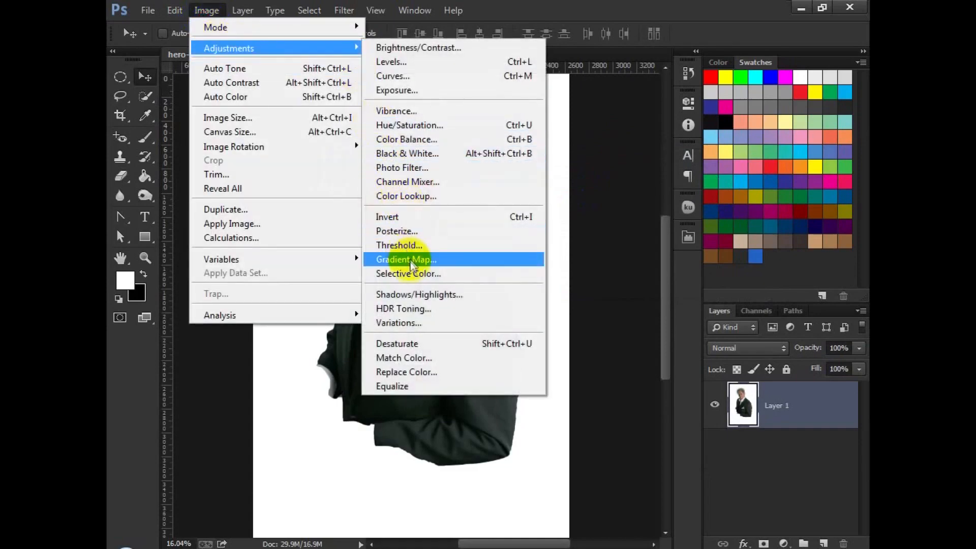
{"action": "left_click", "coordinate": [416, 246]}
{"action": "left_click_drag", "start_coordinate": [690, 233], "coordinate": [674, 230]}
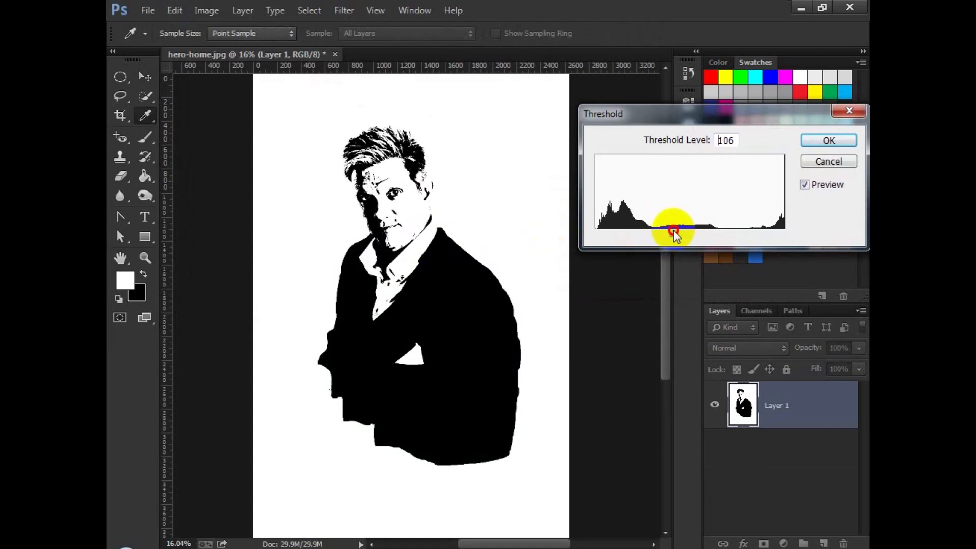
{"action": "left_click", "coordinate": [836, 145]}
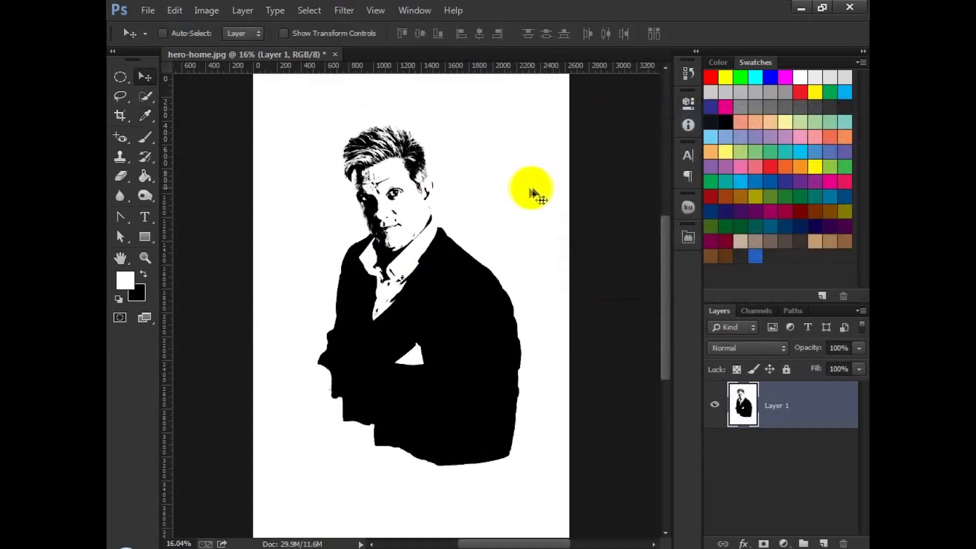
Step: Draw a circular selection around the head and shoulders and mask the layer to it
{"action": "left_click", "coordinate": [119, 77]}
{"action": "left_click_drag", "start_coordinate": [311, 114], "coordinate": [513, 319]}
{"action": "left_click_drag", "start_coordinate": [468, 261], "coordinate": [447, 249]}
{"action": "left_click", "coordinate": [207, 11]}
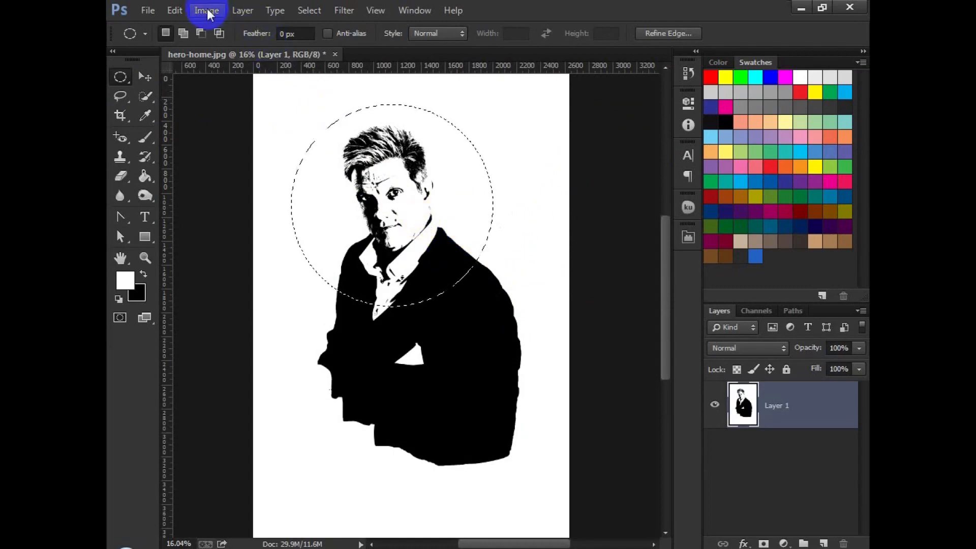
{"action": "left_click", "coordinate": [764, 543]}
Step: Shift the circular portrait down and right, and add a white-filled layer beneath it
{"action": "left_click", "coordinate": [145, 76]}
{"action": "left_click_drag", "start_coordinate": [405, 309], "coordinate": [422, 330]}
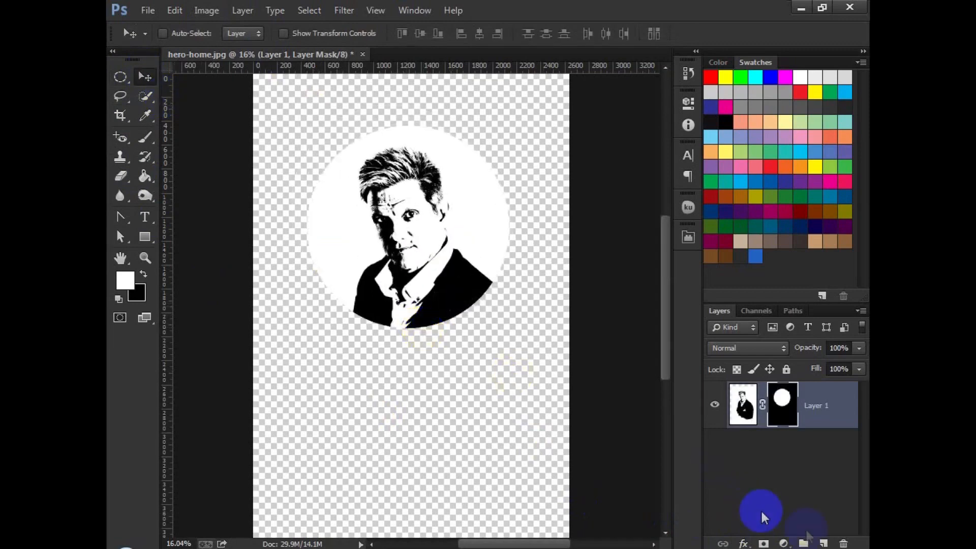
{"action": "left_click", "coordinate": [824, 543]}
{"action": "left_click_drag", "start_coordinate": [809, 407], "coordinate": [811, 471]}
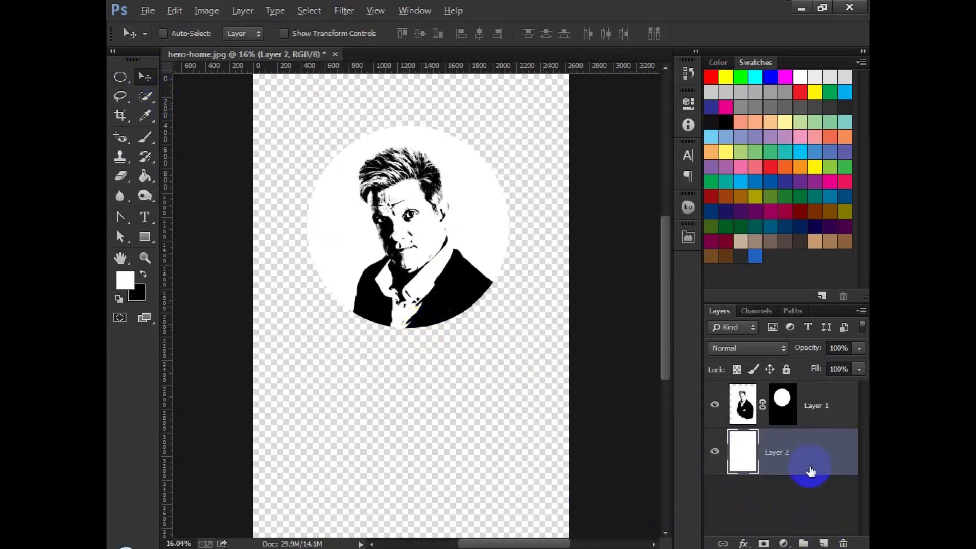
{"action": "key", "text": "alt+BackSpace"}
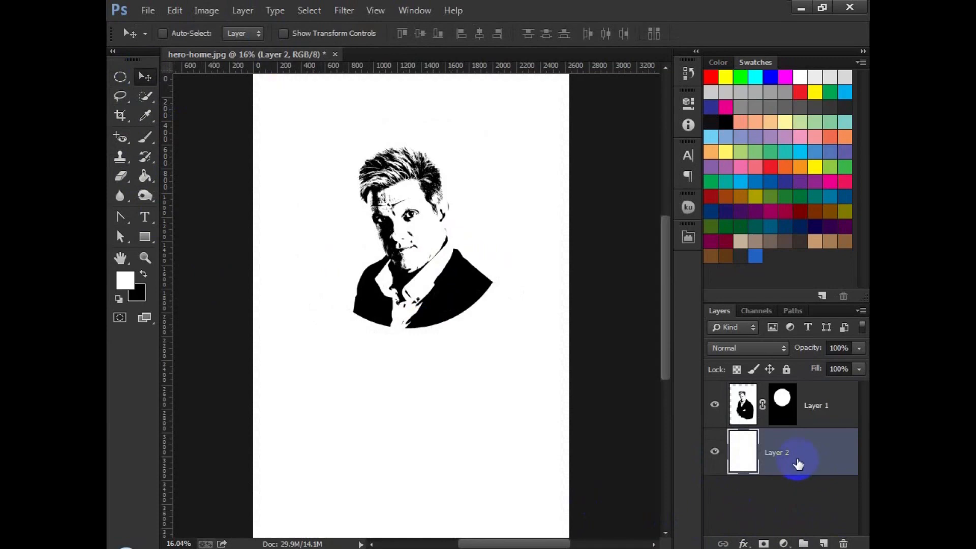
Step: Fill the bottom layer with a light gray foreground color
{"action": "left_click", "coordinate": [126, 280]}
{"action": "left_click", "coordinate": [432, 280]}
{"action": "left_click_drag", "start_coordinate": [431, 280], "coordinate": [409, 255]}
{"action": "left_click", "coordinate": [766, 201]}
{"action": "key", "text": "alt+BackSpace"}
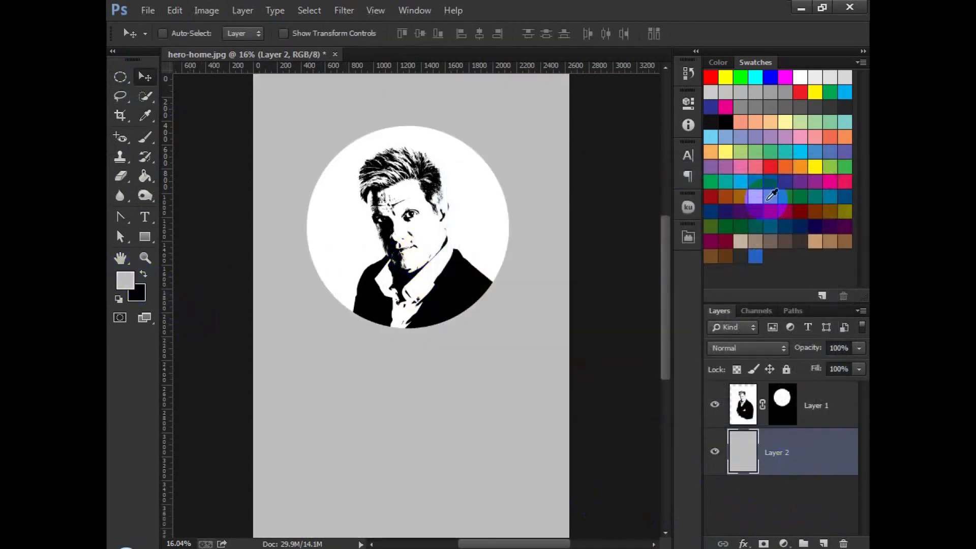
Step: Select the portrait's white areas with Color Range and delete them from the layer mask
{"action": "left_click", "coordinate": [814, 403]}
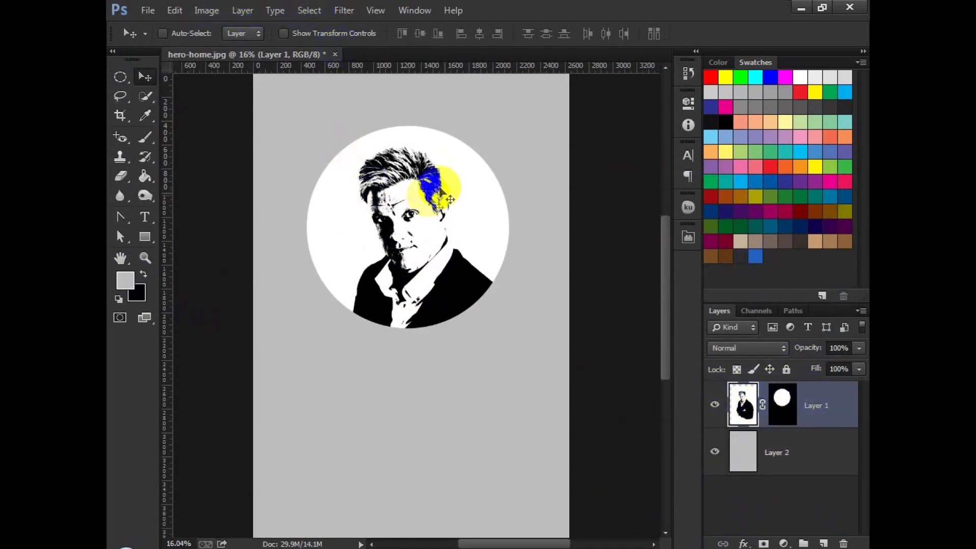
{"action": "left_click", "coordinate": [309, 11]}
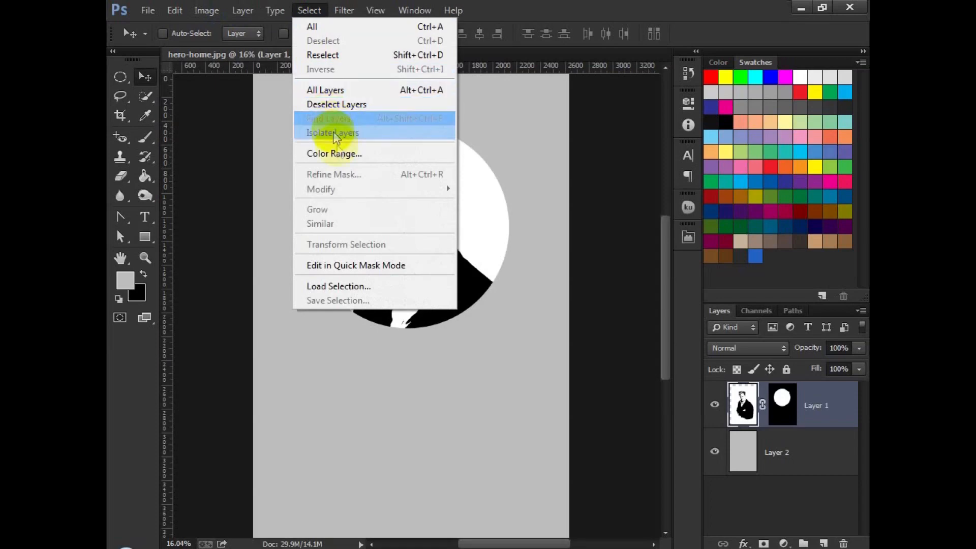
{"action": "left_click", "coordinate": [356, 152]}
{"action": "left_click", "coordinate": [344, 208]}
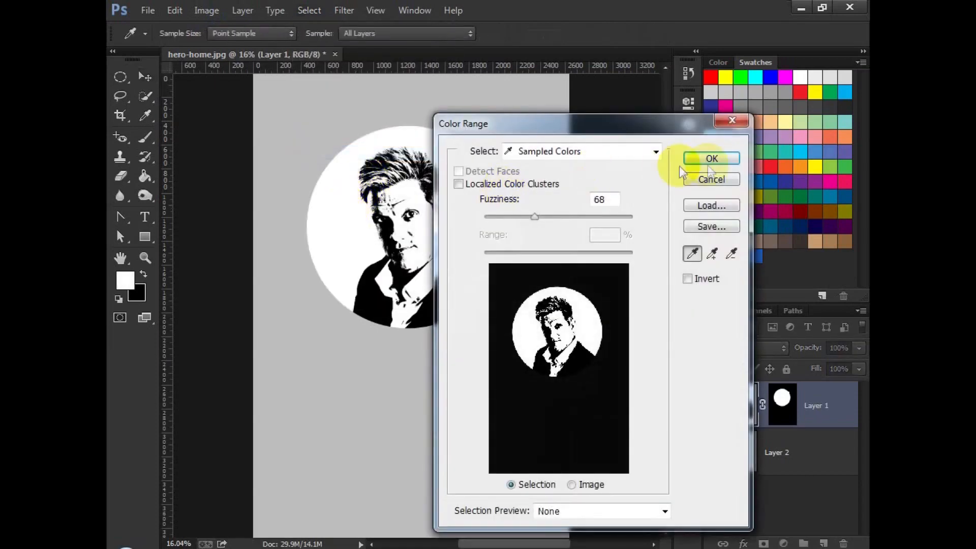
{"action": "left_click", "coordinate": [700, 164]}
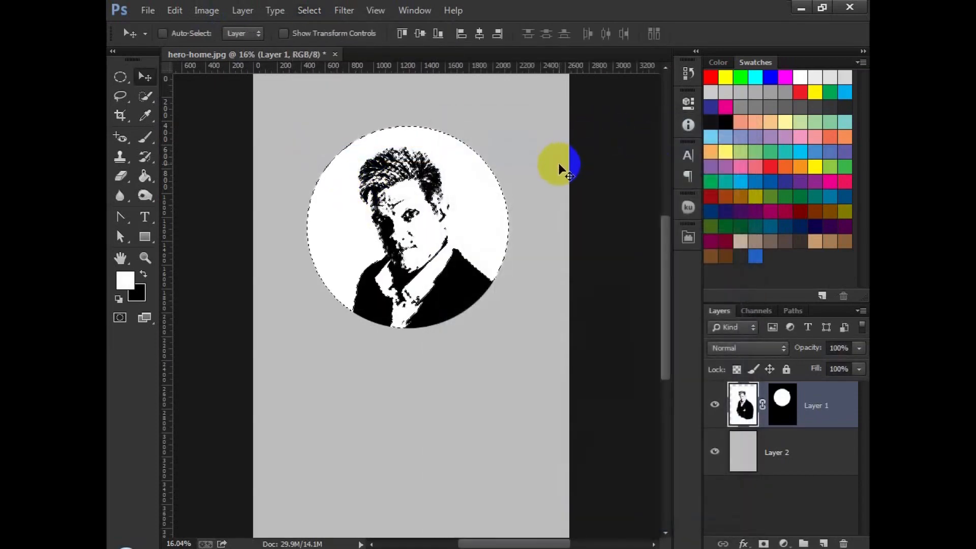
{"action": "left_click", "coordinate": [786, 404]}
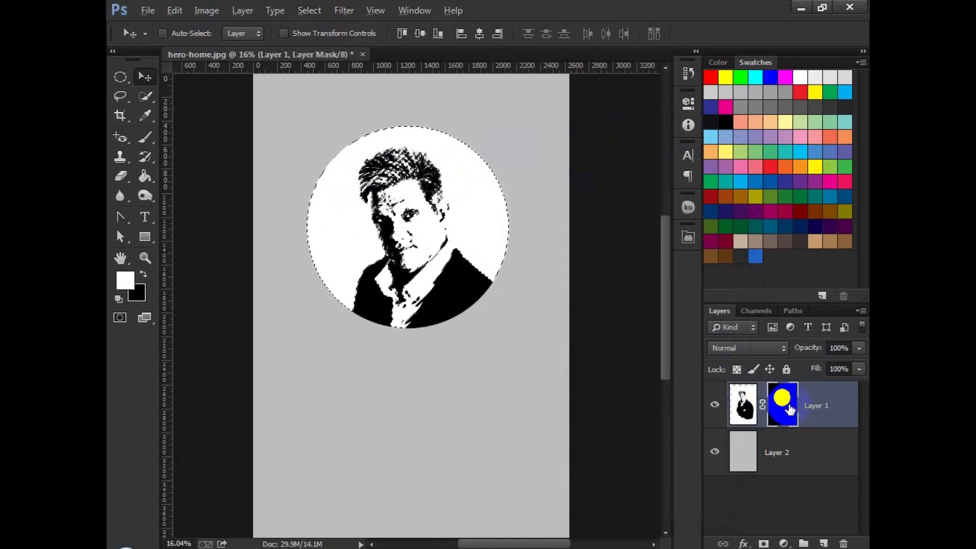
{"action": "key", "text": "Delete"}
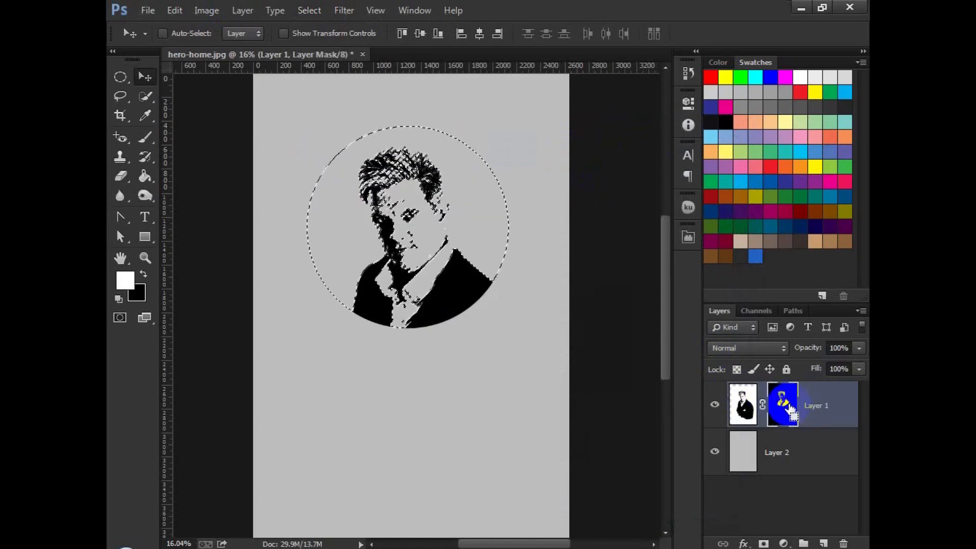
Step: Deselect and add the text Real Estate beneath the portrait
{"action": "left_click", "coordinate": [208, 238]}
{"action": "left_click_drag", "start_coordinate": [423, 278], "coordinate": [422, 272]}
{"action": "key", "text": "t"}
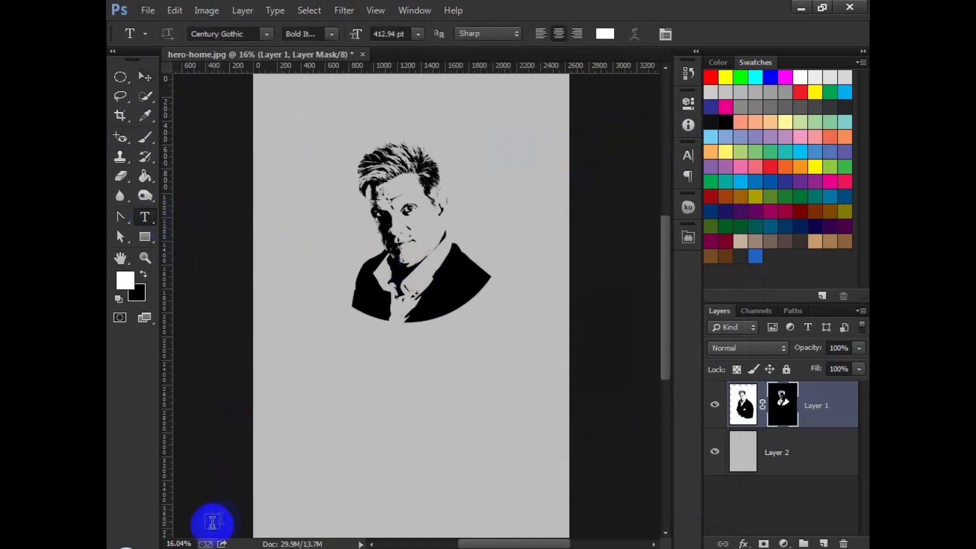
{"action": "left_click", "coordinate": [326, 391]}
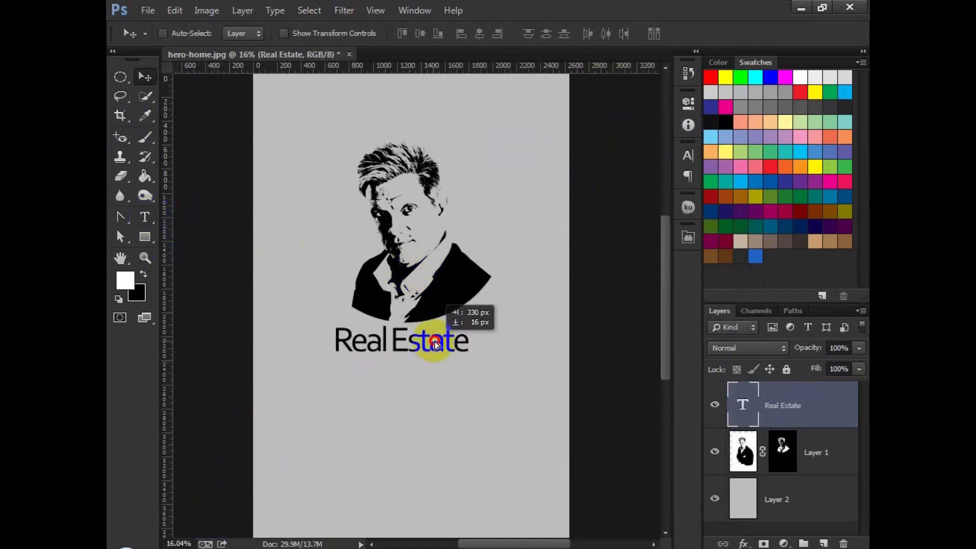
{"action": "left_click_drag", "start_coordinate": [424, 339], "coordinate": [423, 338]}
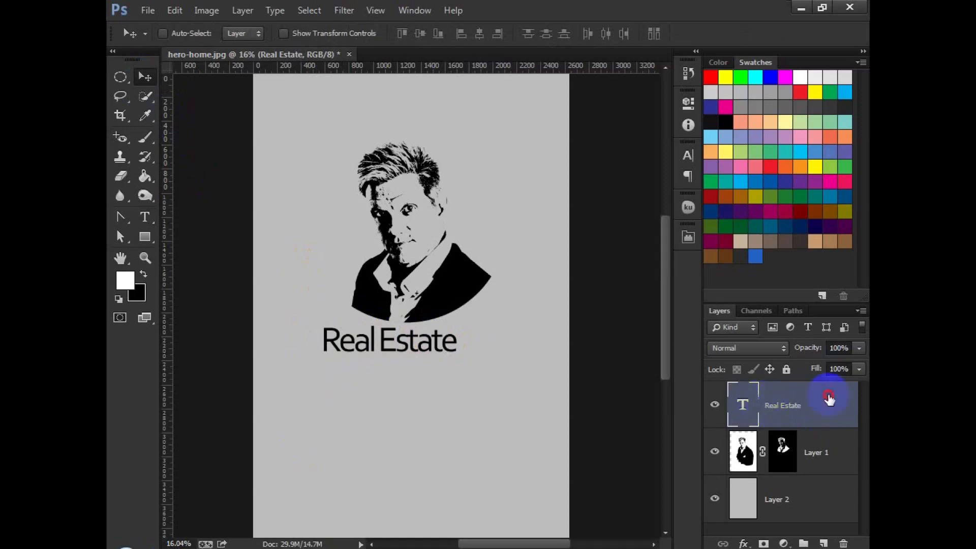
Step: Add a white (ffffff) outside stroke layer style to the Real Estate text
{"action": "double_click", "coordinate": [809, 398]}
{"action": "left_click", "coordinate": [503, 266]}
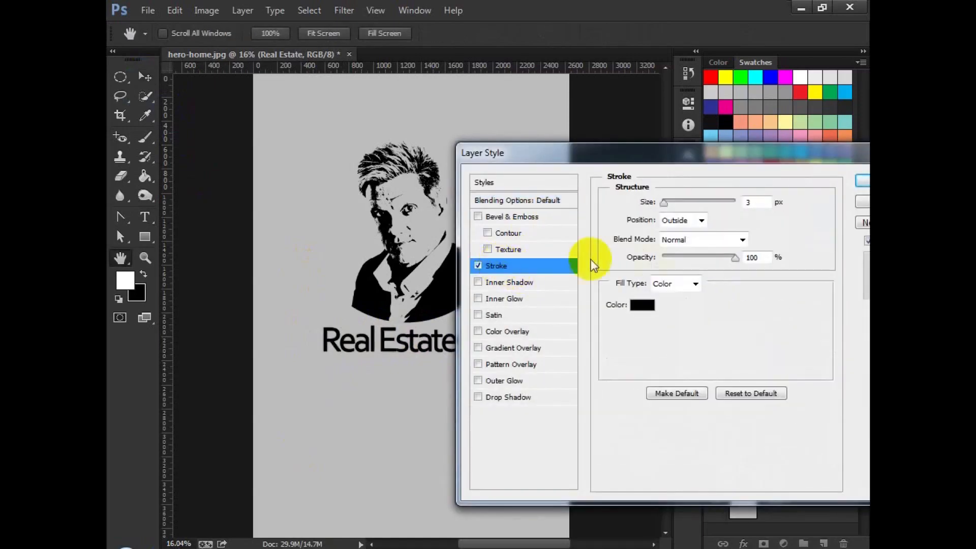
{"action": "left_click", "coordinate": [651, 305]}
{"action": "type", "text": "ffffff"}
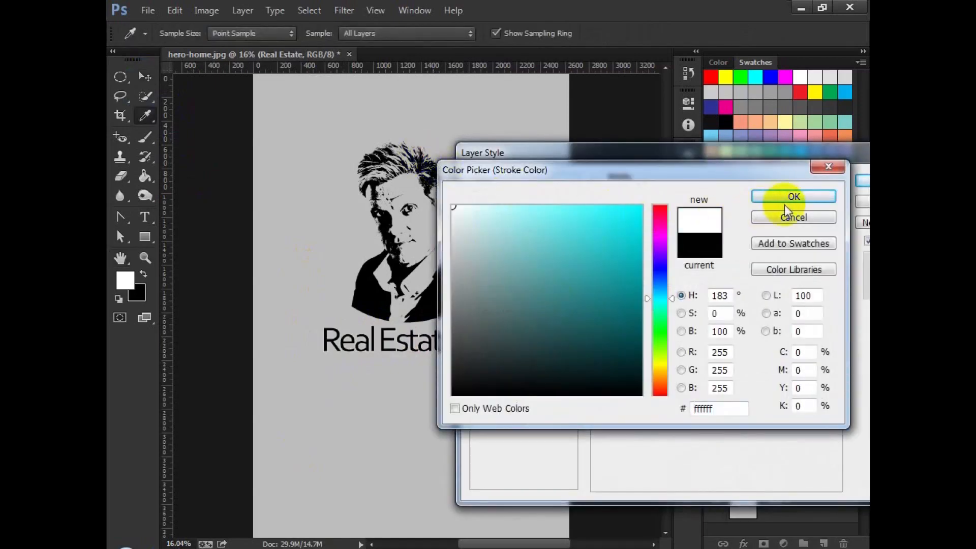
{"action": "left_click", "coordinate": [753, 200]}
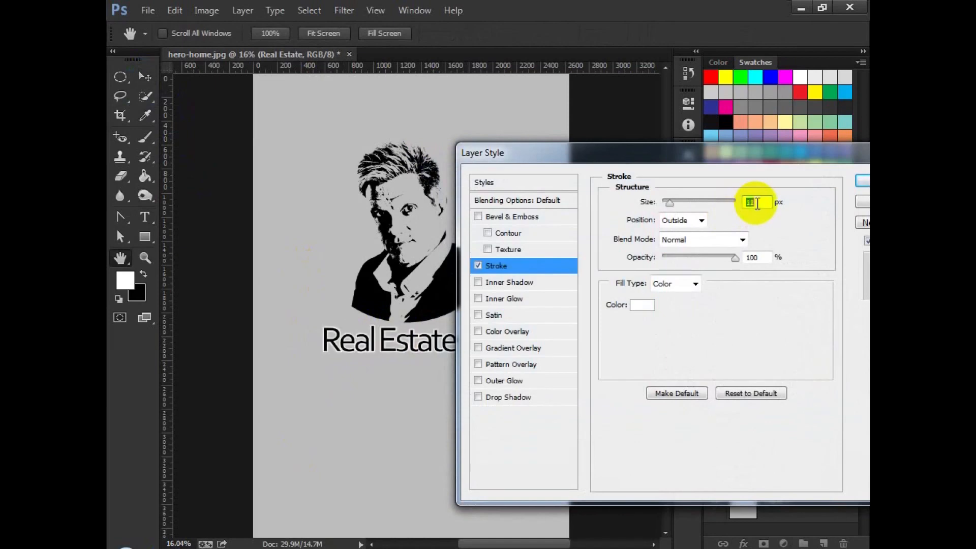
{"action": "left_click", "coordinate": [863, 181]}
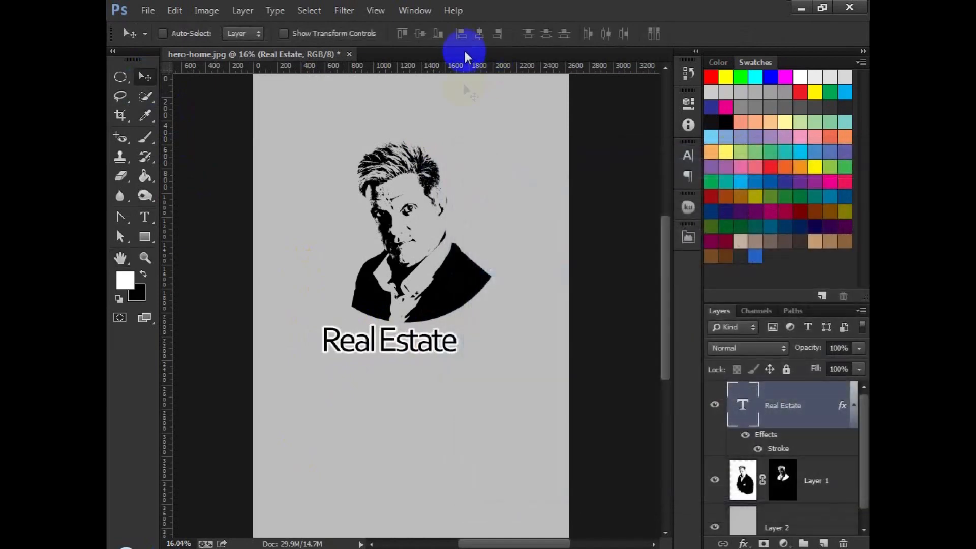
Step: Edit the Real Estate text to use a bolder font style
{"action": "double_click", "coordinate": [742, 407]}
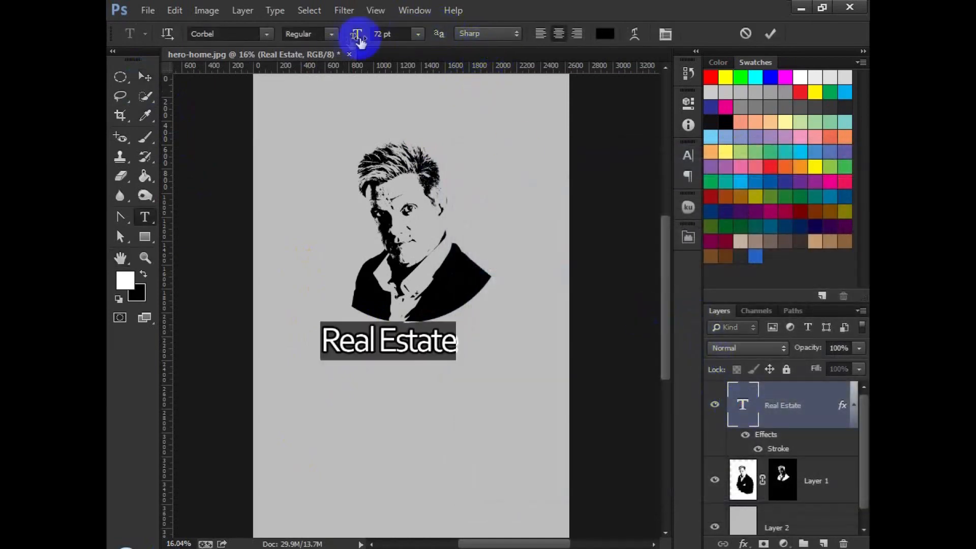
{"action": "left_click", "coordinate": [328, 71]}
{"action": "left_click", "coordinate": [145, 76]}
{"action": "left_click_drag", "start_coordinate": [417, 290], "coordinate": [447, 310]}
{"action": "scroll", "coordinate": [504, 322], "scroll_direction": "up", "scroll_amount": 3}
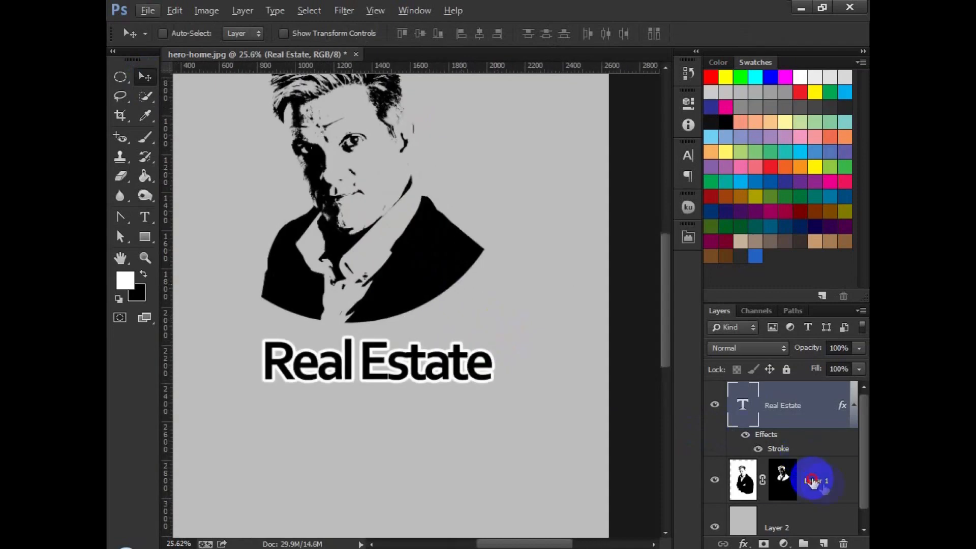
Step: Convert the portrait layer to a smart object and scale it down to about 64%
{"action": "right_click", "coordinate": [813, 480]}
{"action": "left_click", "coordinate": [770, 121]}
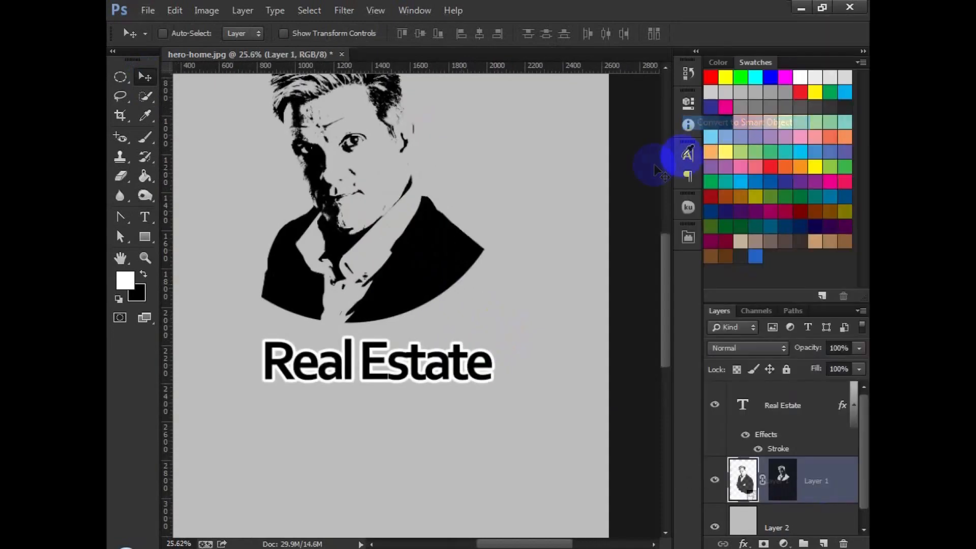
{"action": "key", "text": "ctrl+t"}
{"action": "left_click_drag", "start_coordinate": [489, 323], "coordinate": [446, 266]}
{"action": "left_click_drag", "start_coordinate": [405, 225], "coordinate": [462, 295]}
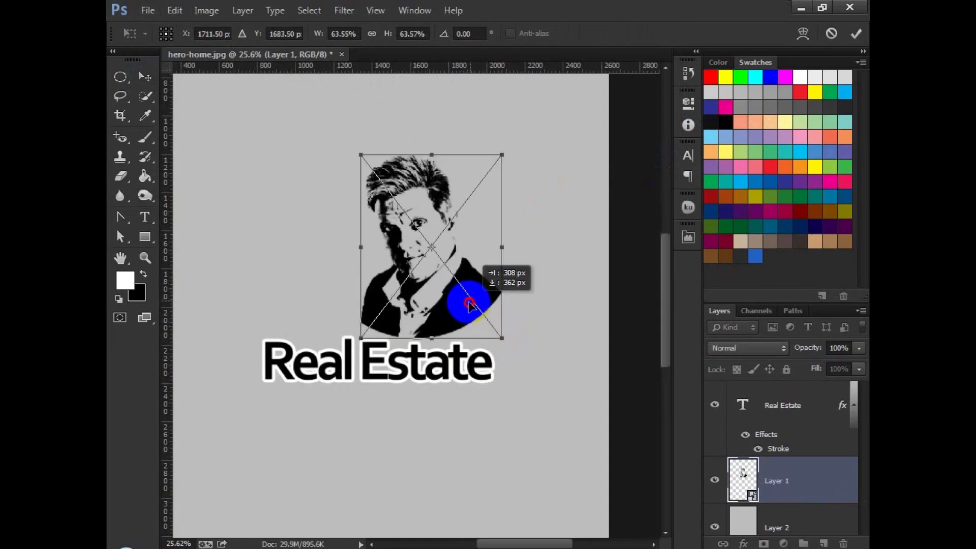
{"action": "left_click", "coordinate": [857, 35]}
Step: Reposition the portrait above the text and scale it down to about 51%
{"action": "left_click_drag", "start_coordinate": [538, 225], "coordinate": [516, 262]}
{"action": "scroll", "coordinate": [452, 350], "scroll_direction": "up", "scroll_amount": 3}
{"action": "left_click_drag", "start_coordinate": [533, 333], "coordinate": [504, 288]}
{"action": "scroll", "coordinate": [482, 283], "scroll_direction": "down", "scroll_amount": 2}
{"action": "scroll", "coordinate": [456, 267], "scroll_direction": "down", "scroll_amount": 2}
{"action": "scroll", "coordinate": [456, 274], "scroll_direction": "down", "scroll_amount": 1}
{"action": "key", "text": "ctrl+t"}
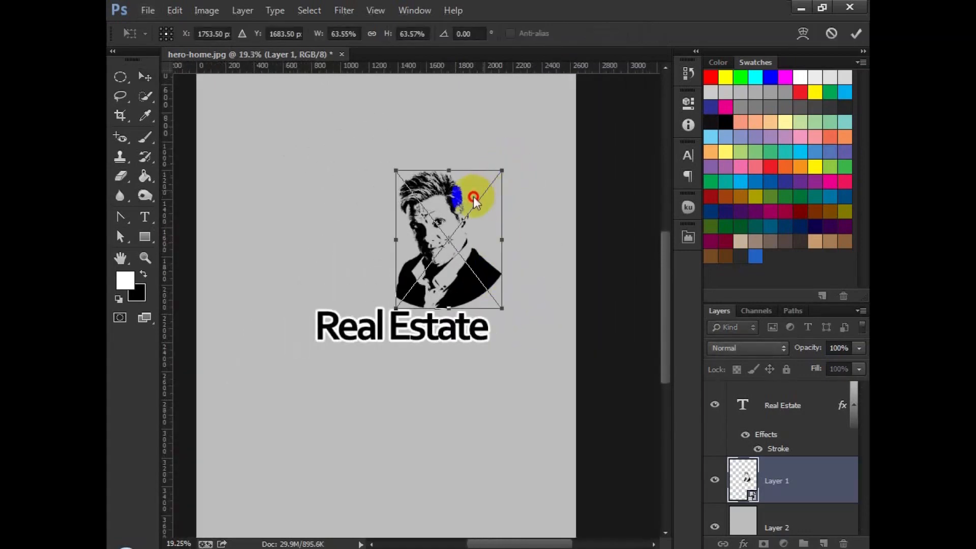
{"action": "left_click_drag", "start_coordinate": [501, 169], "coordinate": [489, 198]}
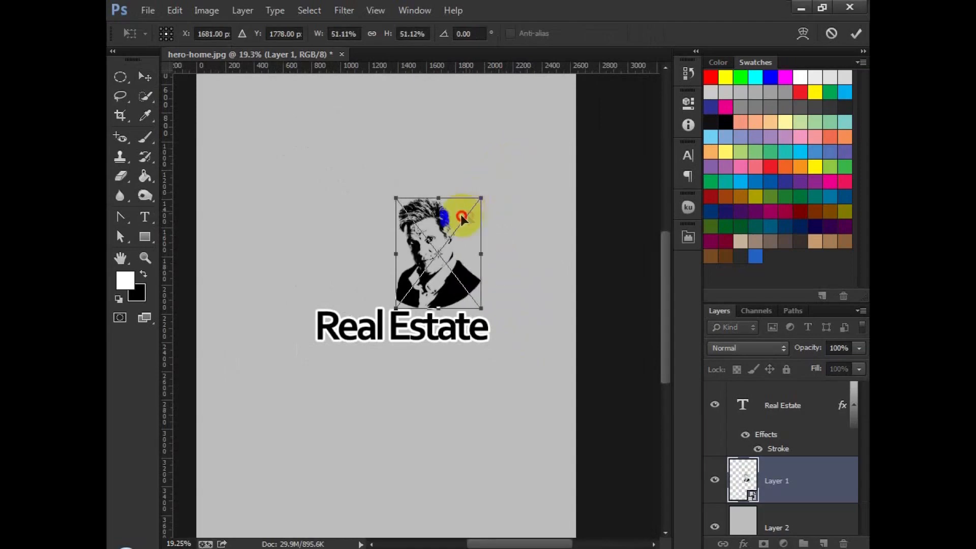
{"action": "key", "text": "Return"}
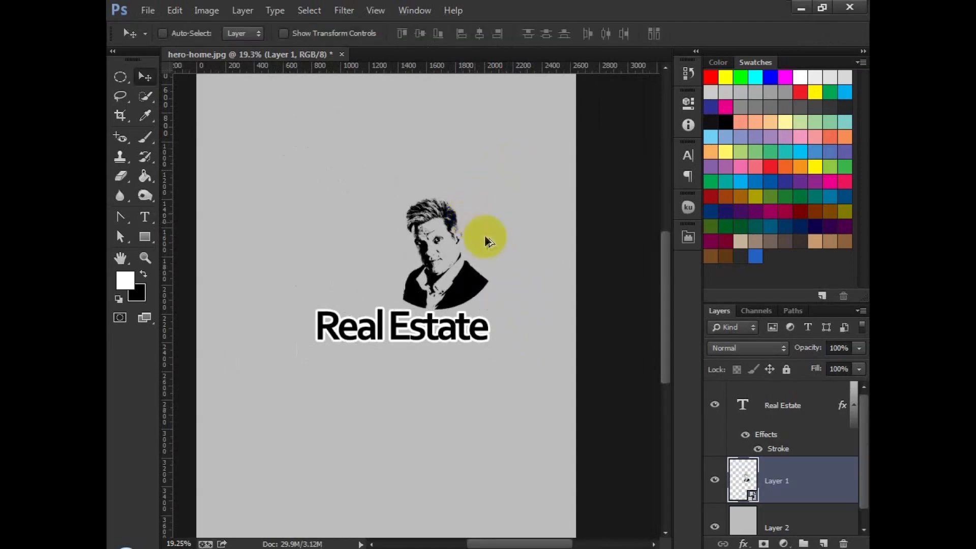
Step: Rasterize the portrait layer and delete its lower part inside a slanted polygonal lasso selection
{"action": "scroll", "coordinate": [482, 235], "scroll_direction": "up", "scroll_amount": 1}
{"action": "left_click", "coordinate": [121, 77]}
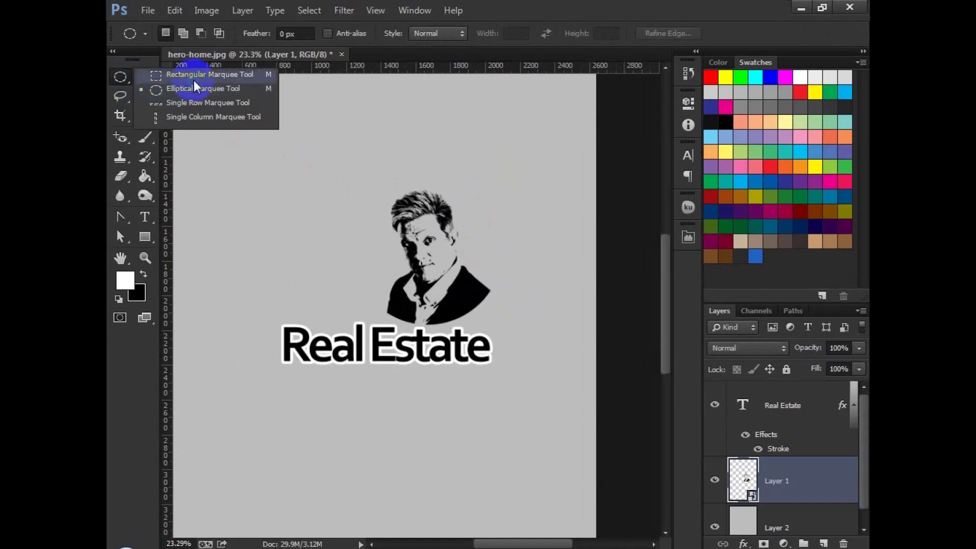
{"action": "left_click", "coordinate": [120, 96]}
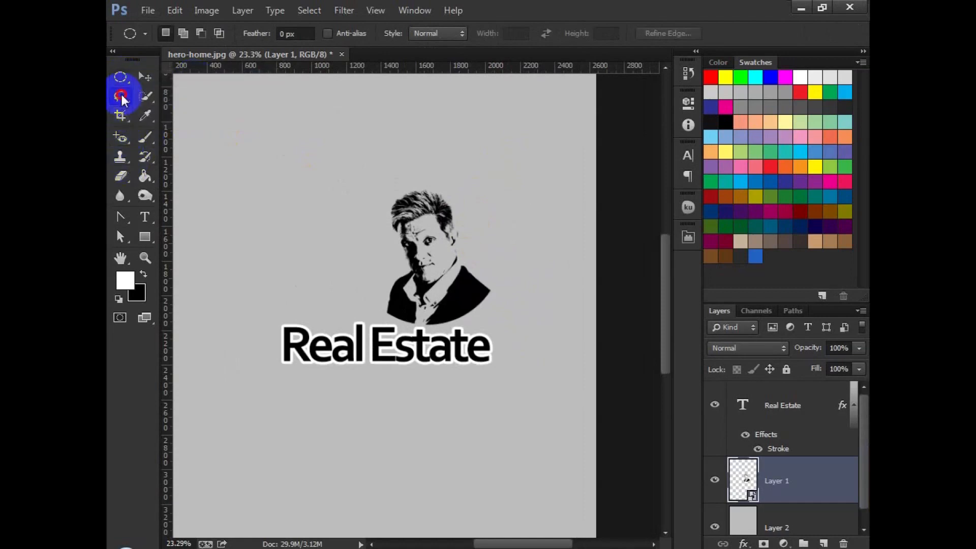
{"action": "left_click", "coordinate": [163, 109]}
{"action": "left_click", "coordinate": [324, 344]}
{"action": "left_click", "coordinate": [560, 415]}
{"action": "left_click", "coordinate": [248, 399]}
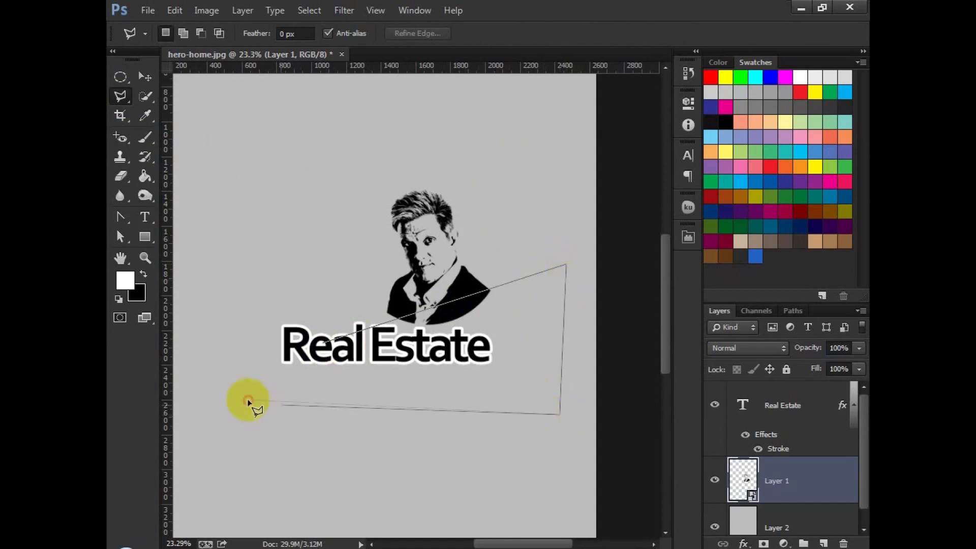
{"action": "left_click", "coordinate": [329, 346]}
{"action": "right_click", "coordinate": [802, 468]}
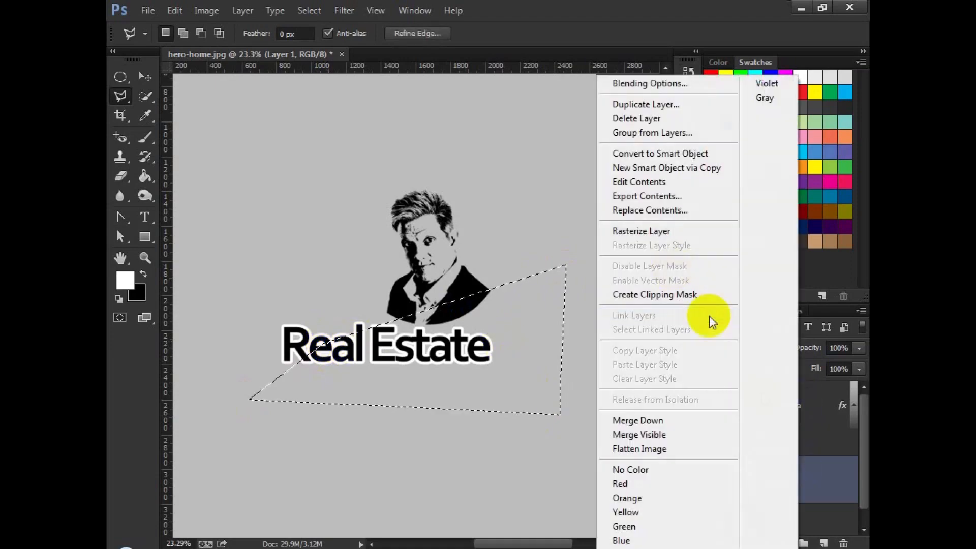
{"action": "left_click", "coordinate": [647, 232]}
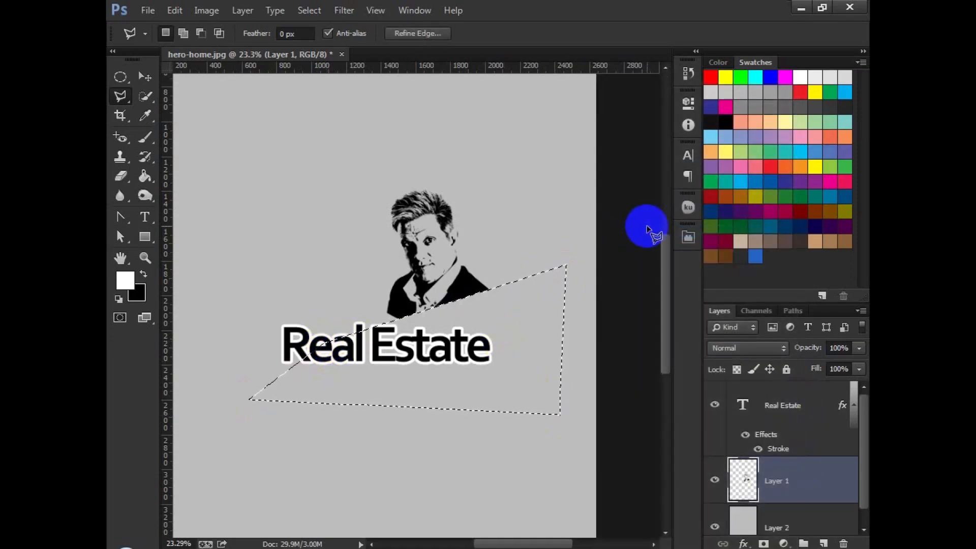
{"action": "key", "text": "x"}
{"action": "left_click", "coordinate": [120, 77]}
{"action": "left_click", "coordinate": [182, 123]}
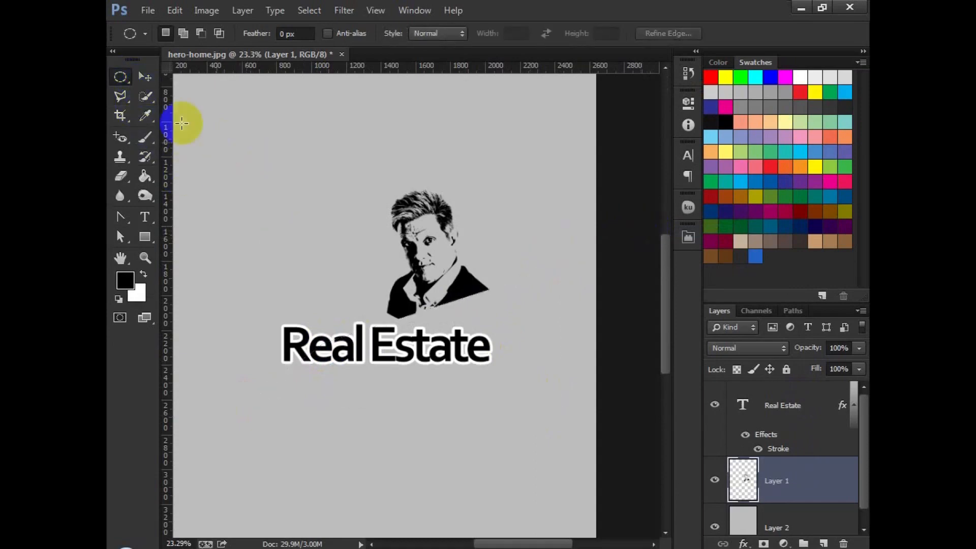
Step: Move the cropped portrait down so its shoulders sit behind the text
{"action": "left_click", "coordinate": [145, 77]}
{"action": "left_click", "coordinate": [769, 423]}
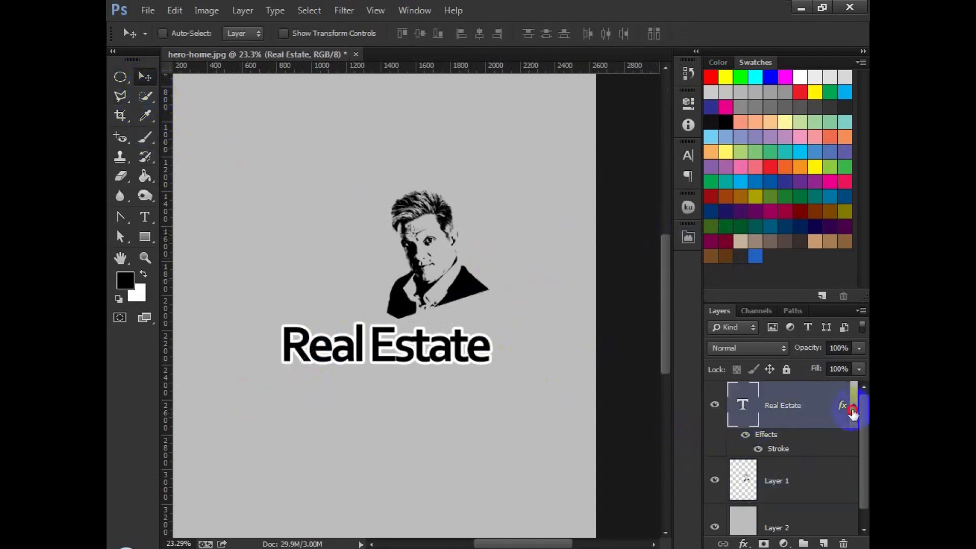
{"action": "left_click", "coordinate": [854, 413]}
{"action": "left_click", "coordinate": [804, 444]}
{"action": "left_click_drag", "start_coordinate": [493, 342], "coordinate": [479, 371]}
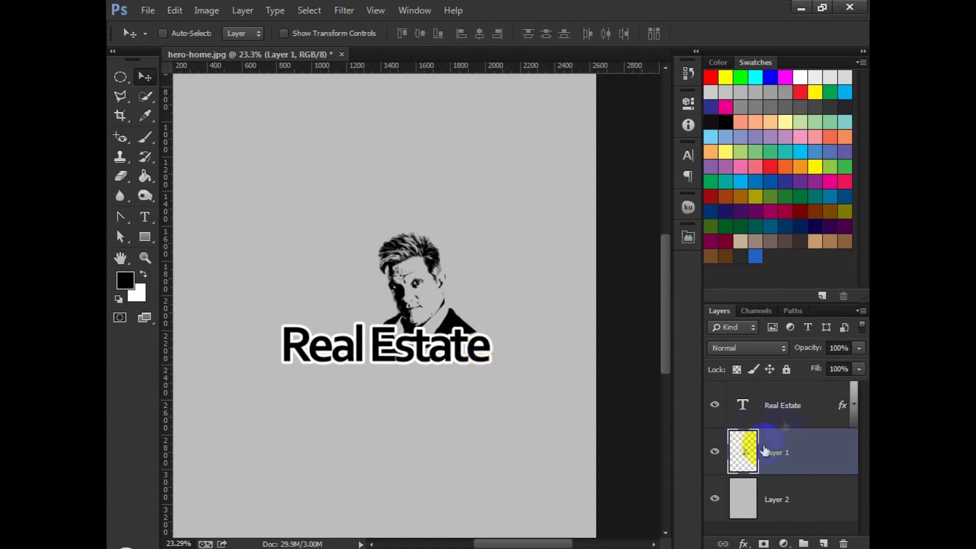
Step: Scale the Real Estate text to about 84% without rotating it
{"action": "left_click", "coordinate": [786, 413]}
{"action": "key", "text": "ctrl+t"}
{"action": "left_click_drag", "start_coordinate": [281, 374], "coordinate": [326, 387]}
{"action": "left_click_drag", "start_coordinate": [355, 345], "coordinate": [352, 351]}
{"action": "left_click_drag", "start_coordinate": [497, 414], "coordinate": [518, 411]}
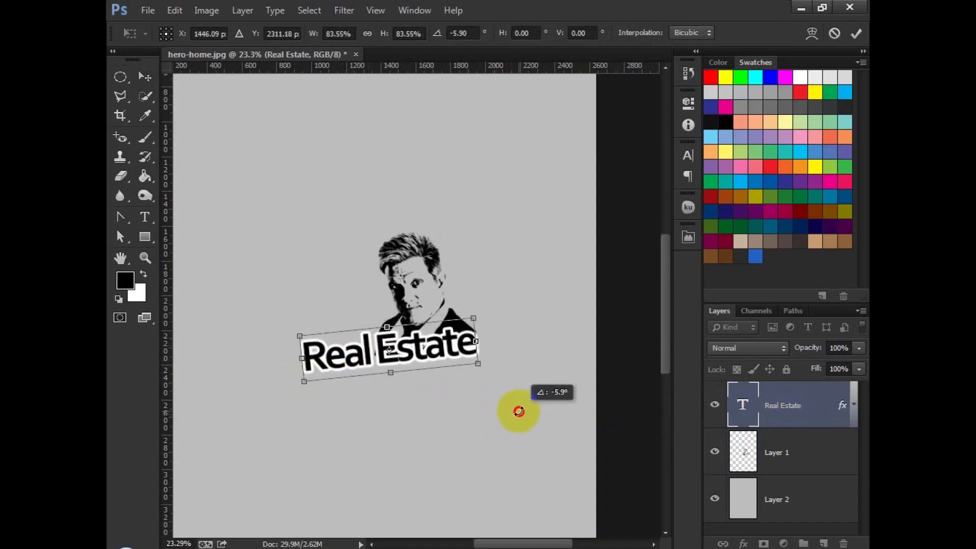
{"action": "key", "text": "ctrl+z"}
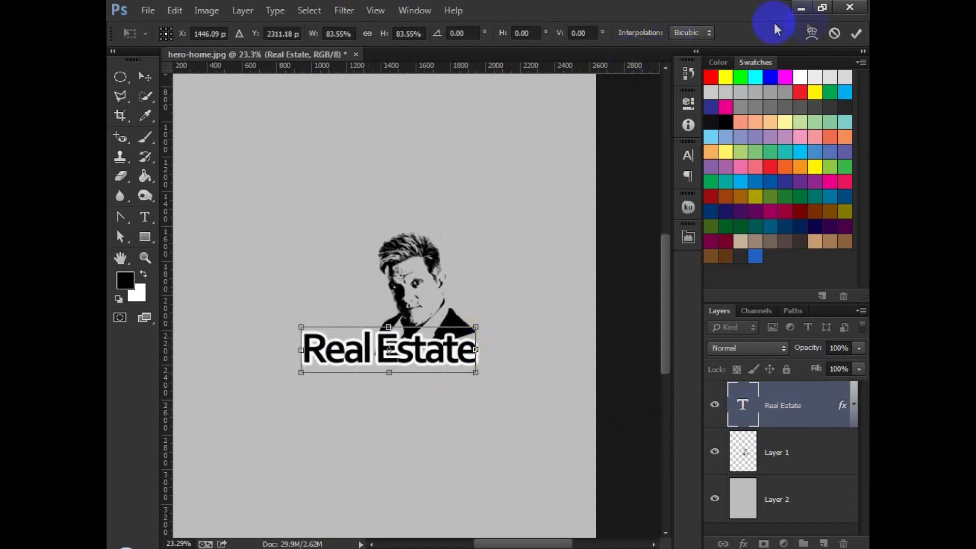
{"action": "left_click", "coordinate": [855, 33]}
{"action": "left_click", "coordinate": [793, 450]}
{"action": "key", "text": "ctrl+t"}
{"action": "mouse_move", "coordinate": [518, 200]}
{"action": "left_mouse_down"}
{"action": "mouse_move", "coordinate": [530, 226]}
{"action": "mouse_move", "coordinate": [529, 206]}
{"action": "left_mouse_up"}
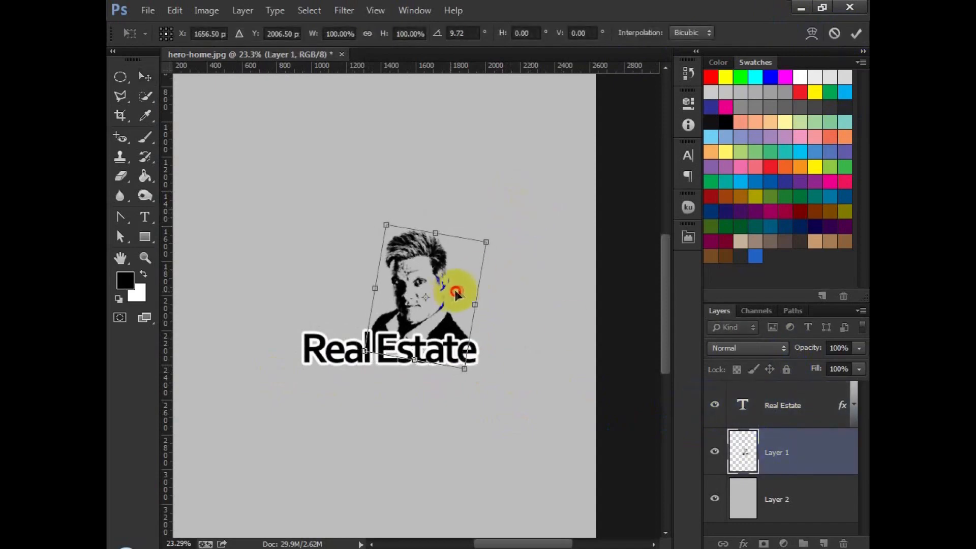
{"action": "left_click_drag", "start_coordinate": [455, 290], "coordinate": [459, 288]}
{"action": "key", "text": "Escape"}
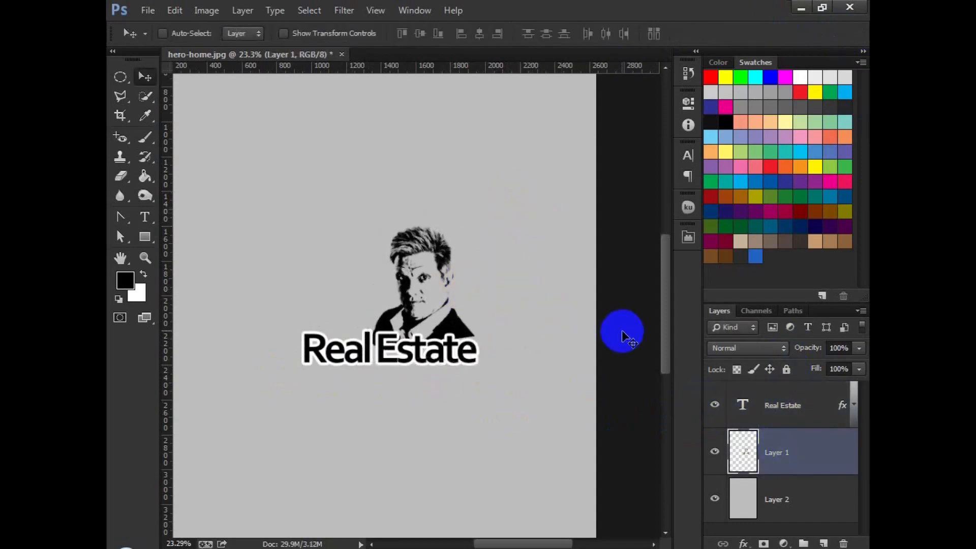
Step: Set the Real Estate text's stroke size to 10 px
{"action": "double_click", "coordinate": [822, 401]}
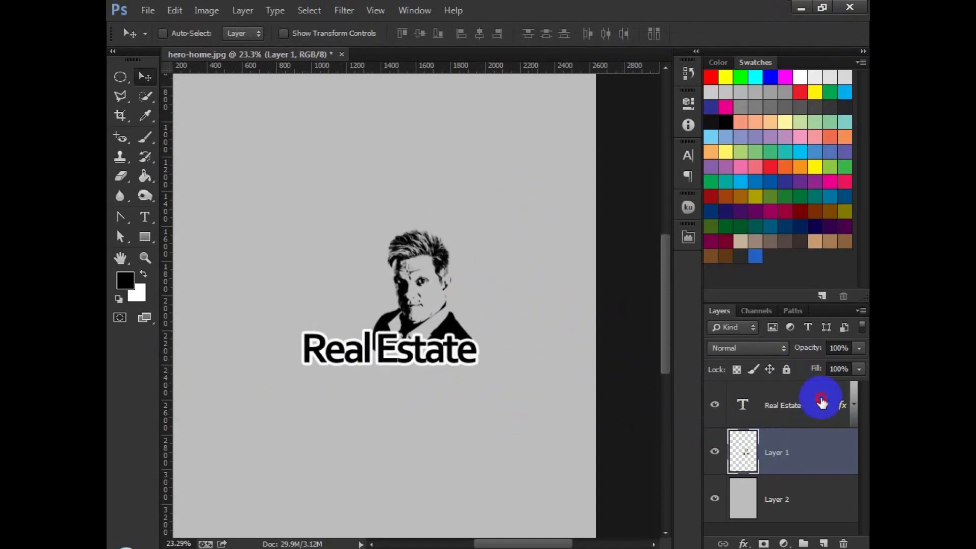
{"action": "left_click", "coordinate": [497, 265]}
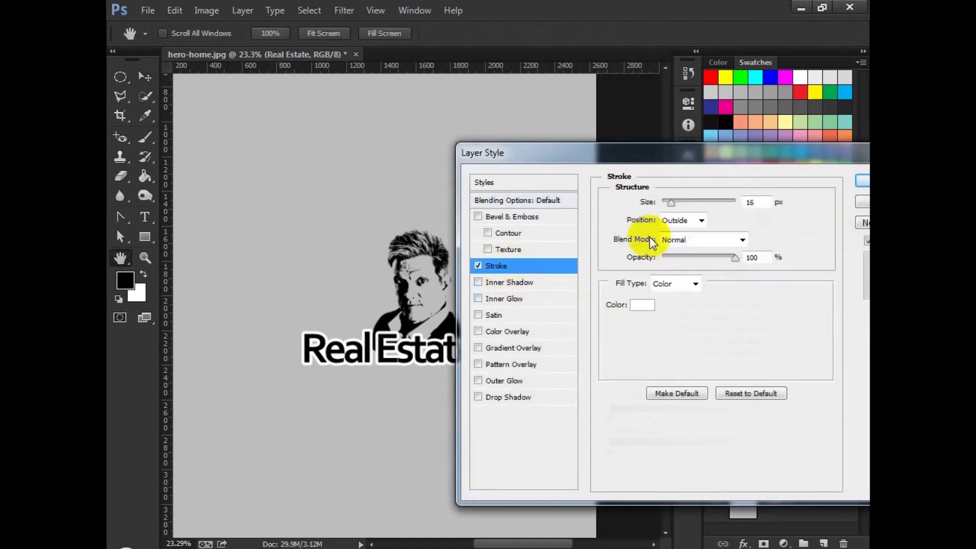
{"action": "type", "text": "10"}
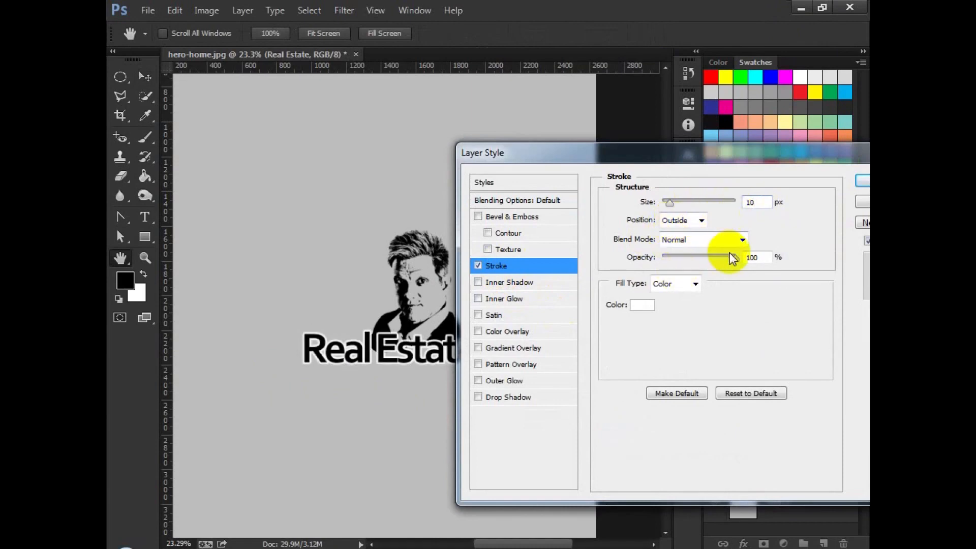
{"action": "scroll", "coordinate": [763, 201], "scroll_direction": "down", "scroll_amount": 2}
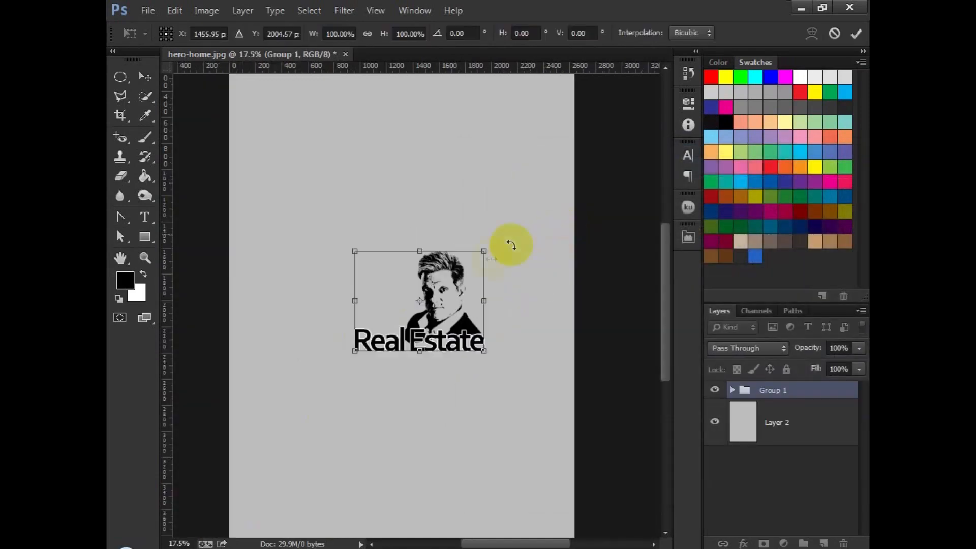
Step: Scale the portrait-and-text group up to 135%
{"action": "left_click_drag", "start_coordinate": [486, 250], "coordinate": [507, 234]}
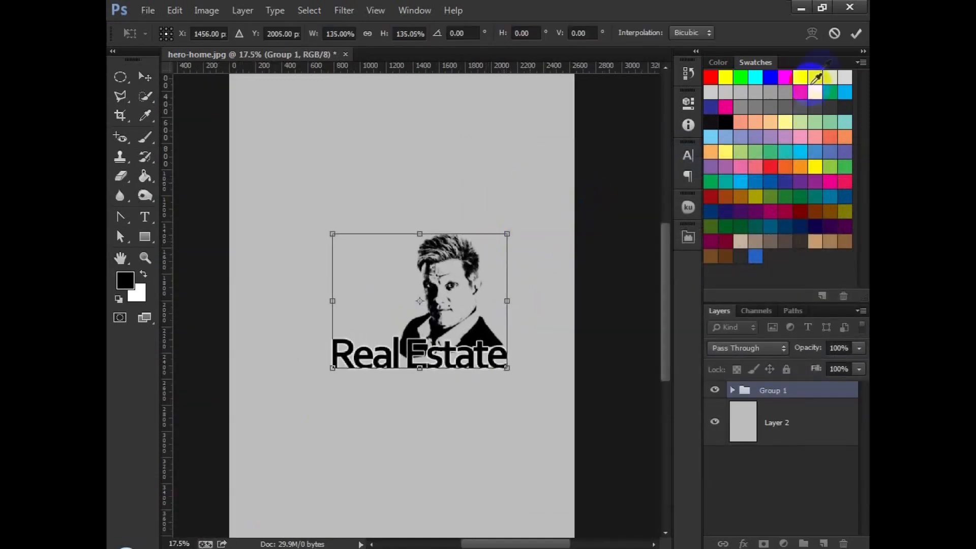
{"action": "left_click", "coordinate": [857, 35]}
{"action": "scroll", "coordinate": [517, 337], "scroll_direction": "up", "scroll_amount": 5}
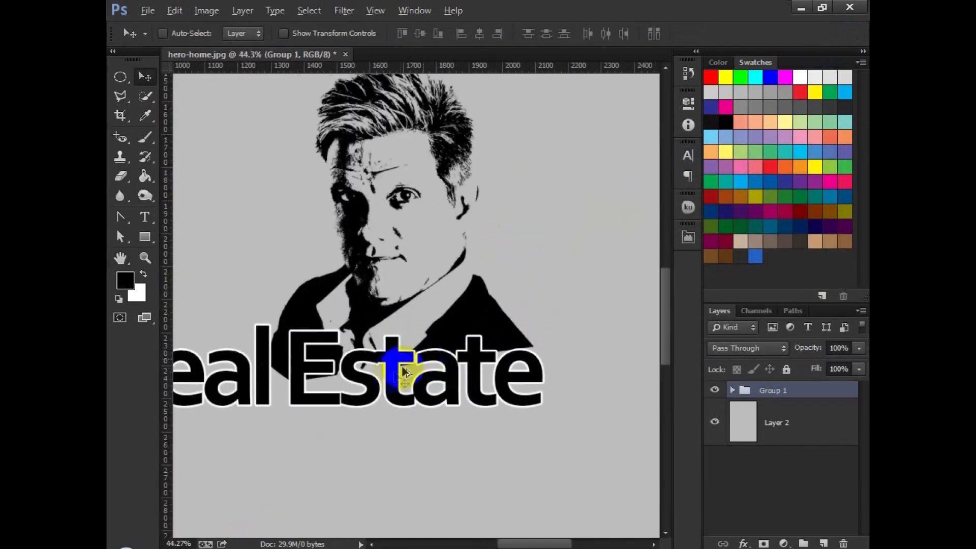
{"action": "left_click_drag", "start_coordinate": [403, 378], "coordinate": [436, 375]}
Step: Erase the stray portrait areas around the Real Estate letters on the portrait layer with a 125 px hard eraser
{"action": "left_click", "coordinate": [736, 390]}
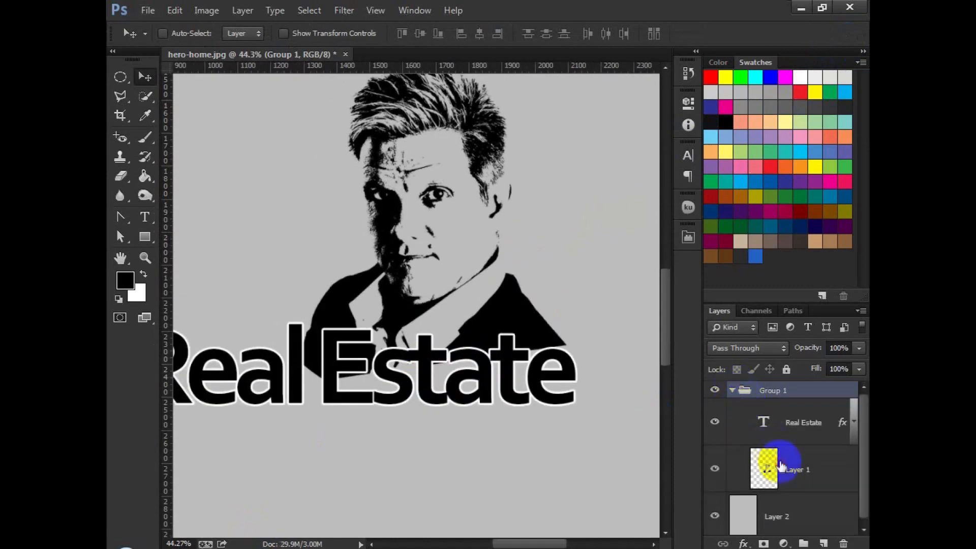
{"action": "left_click", "coordinate": [764, 469]}
{"action": "left_click", "coordinate": [121, 175]}
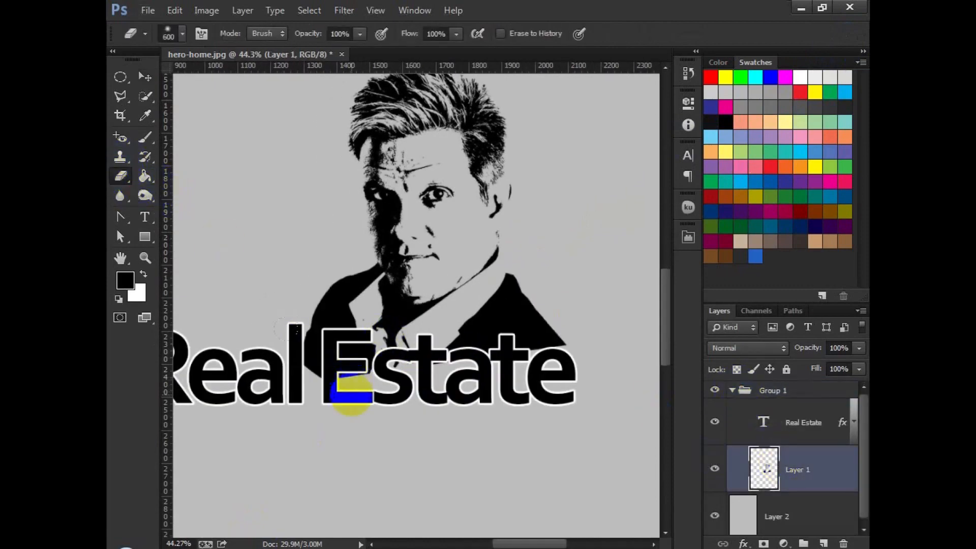
{"action": "right_click", "coordinate": [382, 366]}
{"action": "left_click", "coordinate": [477, 358]}
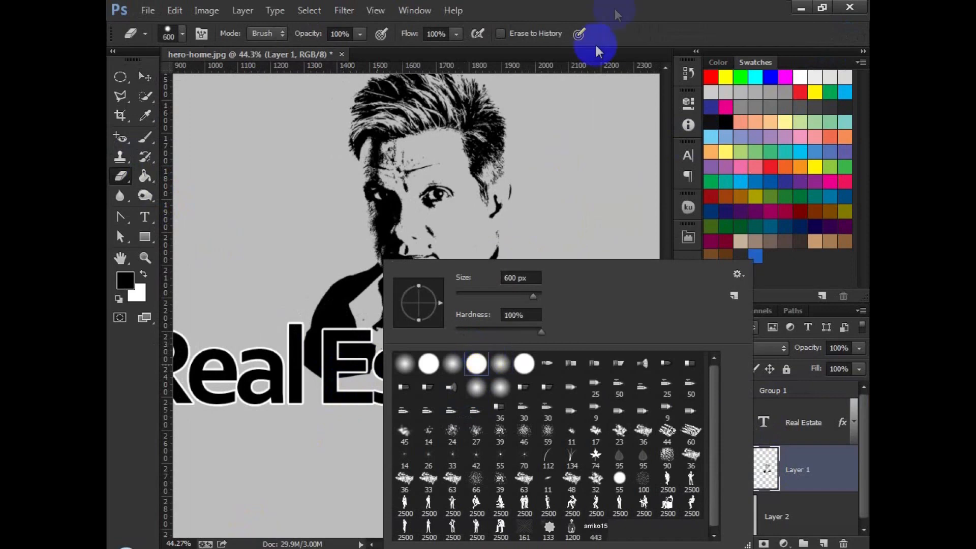
{"action": "left_click", "coordinate": [602, 49]}
{"action": "key", "text": "["}
{"action": "mouse_move", "coordinate": [485, 384]}
{"action": "left_mouse_down"}
{"action": "mouse_move", "coordinate": [355, 386]}
{"action": "mouse_move", "coordinate": [374, 411]}
{"action": "left_mouse_up"}
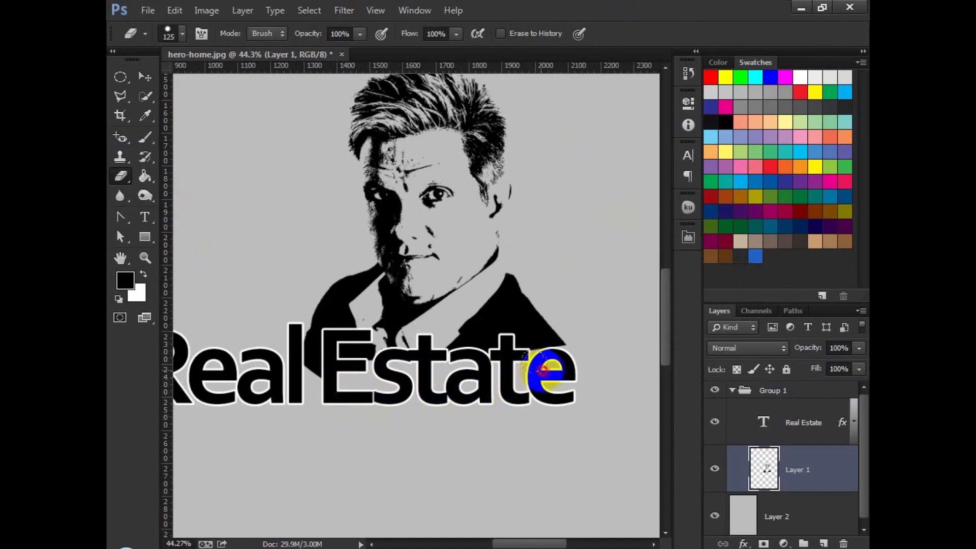
{"action": "left_click_drag", "start_coordinate": [542, 370], "coordinate": [551, 379]}
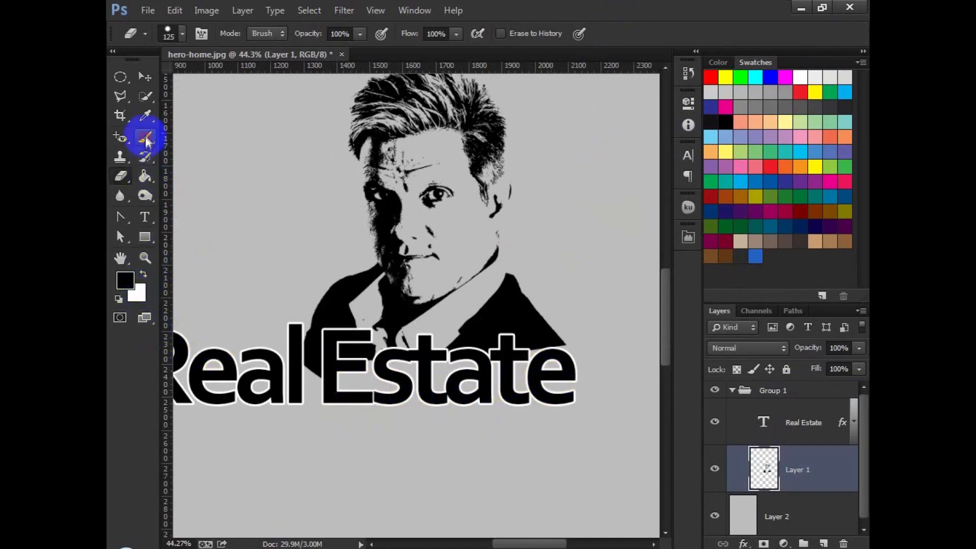
Step: Paint black with the Brush tool to fill the jacket's shoulder edge above the last letters of Estate
{"action": "left_click", "coordinate": [146, 140]}
{"action": "right_click", "coordinate": [389, 318]}
{"action": "left_click", "coordinate": [513, 372]}
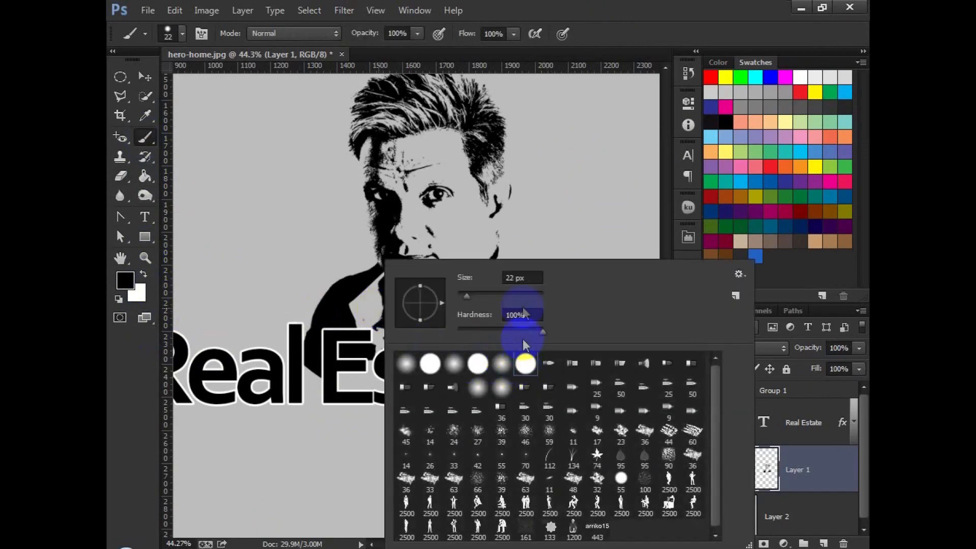
{"action": "left_click", "coordinate": [144, 275]}
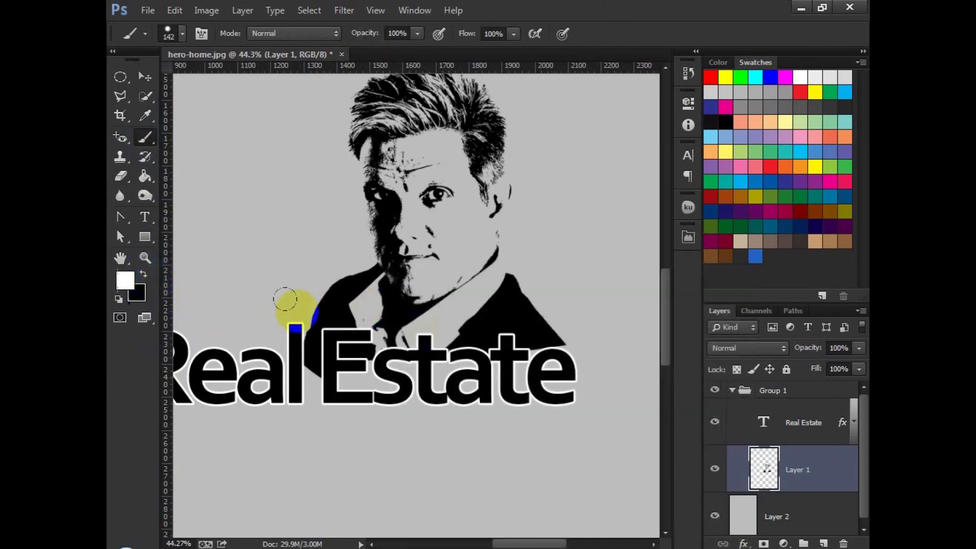
{"action": "left_click", "coordinate": [530, 344]}
{"action": "left_click", "coordinate": [145, 276]}
{"action": "left_click", "coordinate": [548, 367]}
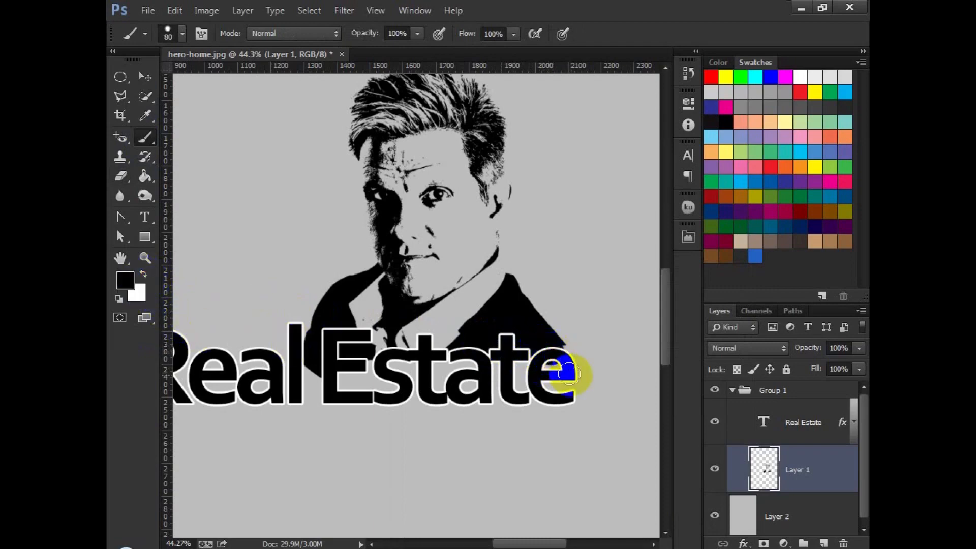
{"action": "scroll", "coordinate": [567, 363], "scroll_direction": "up", "scroll_amount": 6}
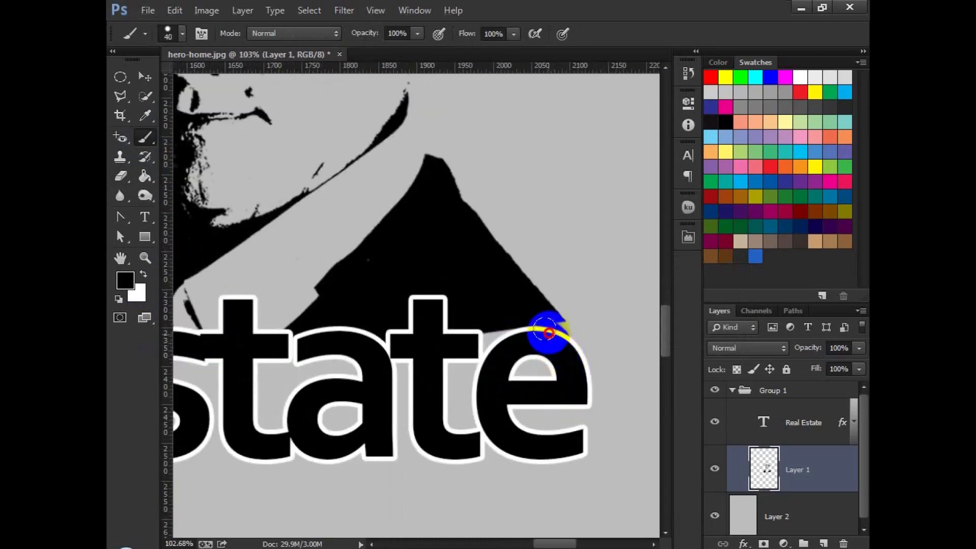
{"action": "mouse_move", "coordinate": [551, 329]}
{"action": "left_mouse_down"}
{"action": "mouse_move", "coordinate": [481, 332]}
{"action": "mouse_move", "coordinate": [488, 344]}
{"action": "mouse_move", "coordinate": [478, 342]}
{"action": "mouse_move", "coordinate": [542, 335]}
{"action": "left_mouse_up"}
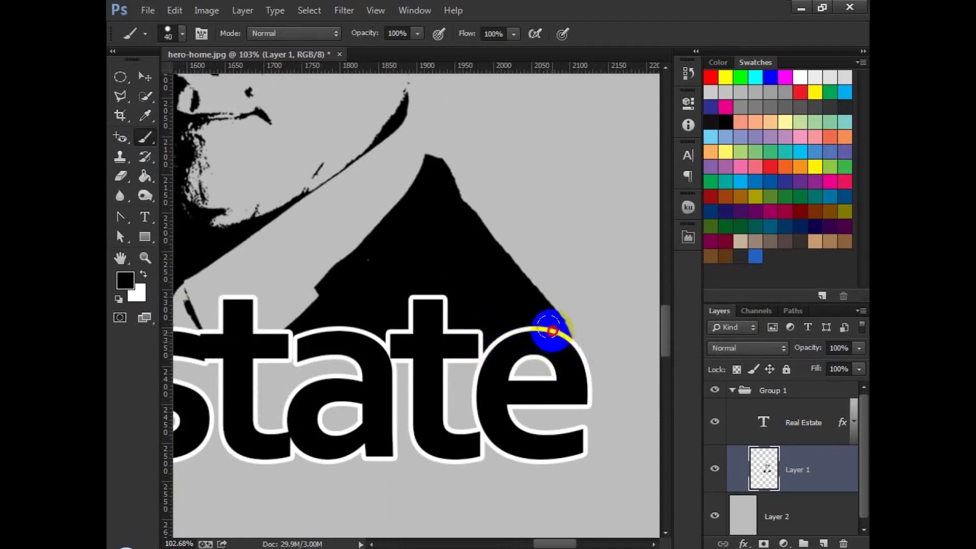
{"action": "left_click_drag", "start_coordinate": [326, 331], "coordinate": [567, 307]}
{"action": "mouse_move", "coordinate": [376, 325]}
{"action": "left_mouse_down"}
{"action": "mouse_move", "coordinate": [545, 305]}
{"action": "mouse_move", "coordinate": [454, 286]}
{"action": "mouse_move", "coordinate": [476, 278]}
{"action": "mouse_move", "coordinate": [388, 285]}
{"action": "mouse_move", "coordinate": [341, 251]}
{"action": "mouse_move", "coordinate": [352, 201]}
{"action": "mouse_move", "coordinate": [396, 159]}
{"action": "mouse_move", "coordinate": [338, 294]}
{"action": "left_mouse_up"}
{"action": "scroll", "coordinate": [360, 315], "scroll_direction": "down", "scroll_amount": 3}
{"action": "scroll", "coordinate": [360, 318], "scroll_direction": "down", "scroll_amount": 5}
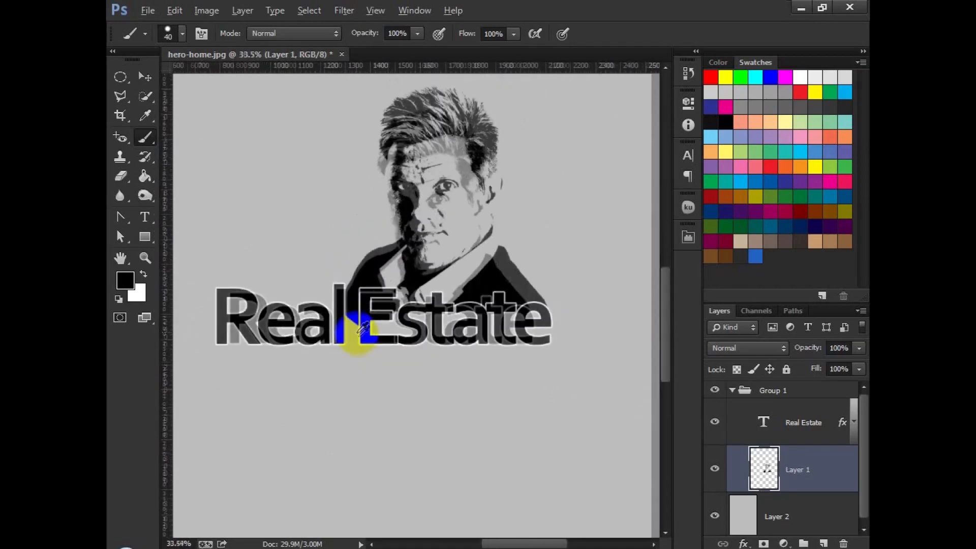
Step: Fill the gray background layer with white
{"action": "left_click", "coordinate": [139, 75]}
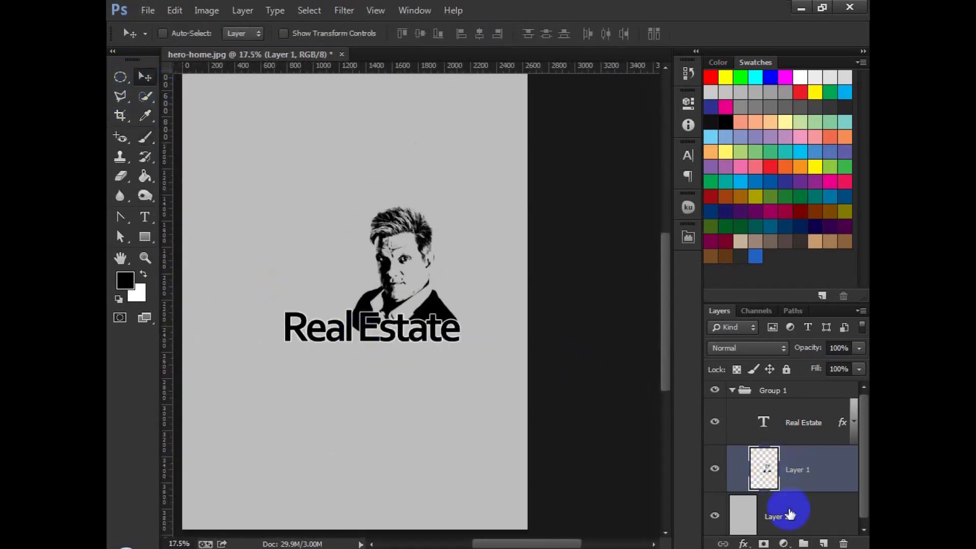
{"action": "left_click", "coordinate": [789, 514]}
{"action": "key", "text": "ctrl+BackSpace"}
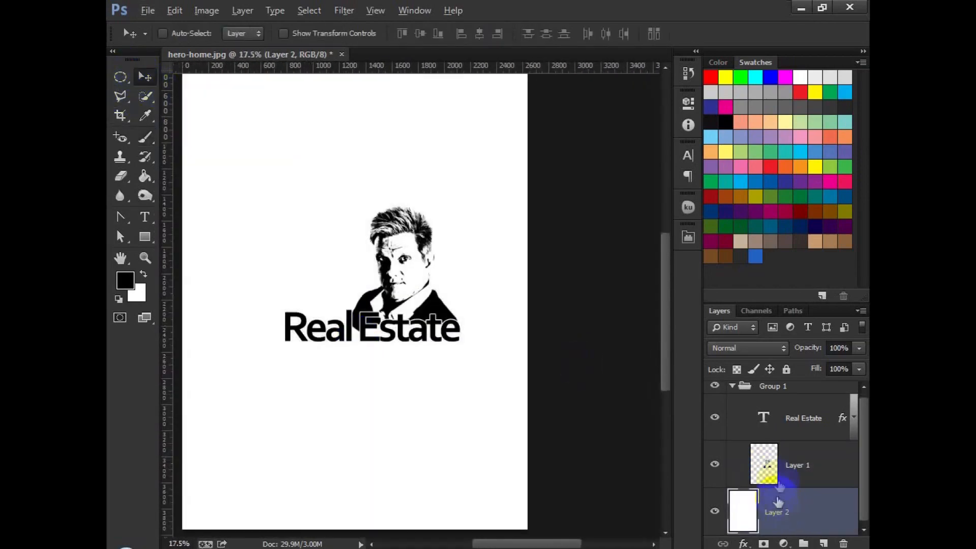
Step: Crop the canvas to a square area around the portrait and Real Estate text
{"action": "left_click", "coordinate": [733, 389]}
{"action": "left_click", "coordinate": [745, 390]}
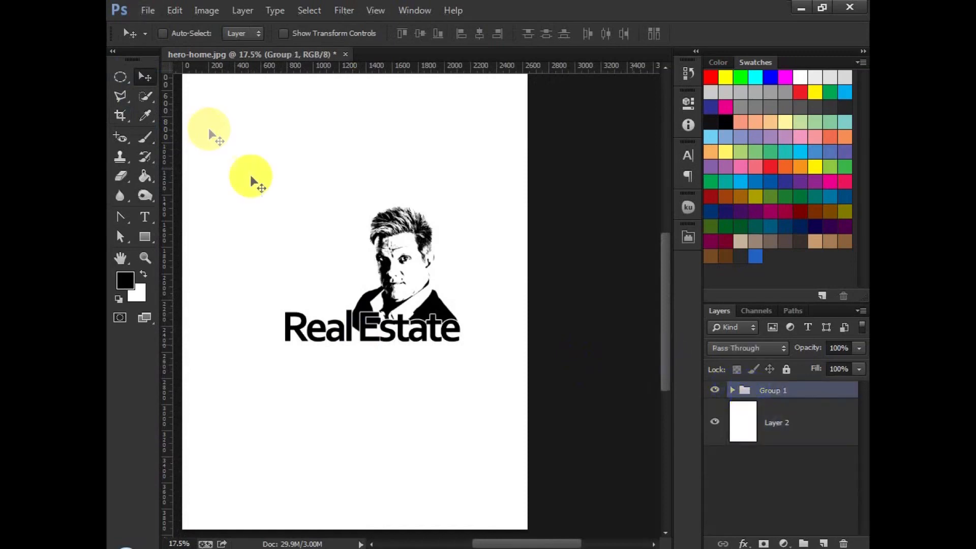
{"action": "left_click", "coordinate": [120, 114]}
{"action": "left_click_drag", "start_coordinate": [267, 170], "coordinate": [489, 383]}
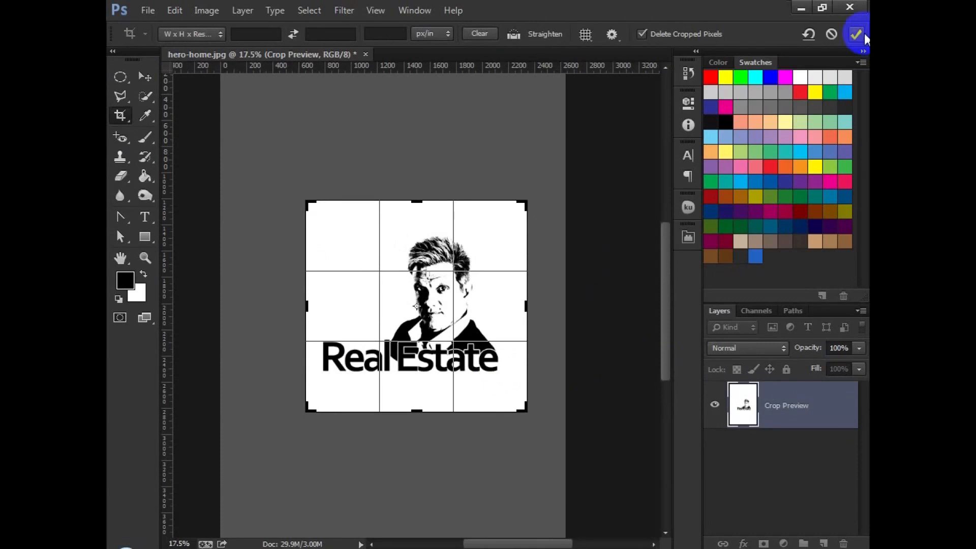
{"action": "left_click", "coordinate": [852, 34]}
Step: Duplicate the Real Estate text layer and move the copy below the original
{"action": "left_click", "coordinate": [145, 76]}
{"action": "scroll", "coordinate": [410, 338], "scroll_direction": "up", "scroll_amount": 3}
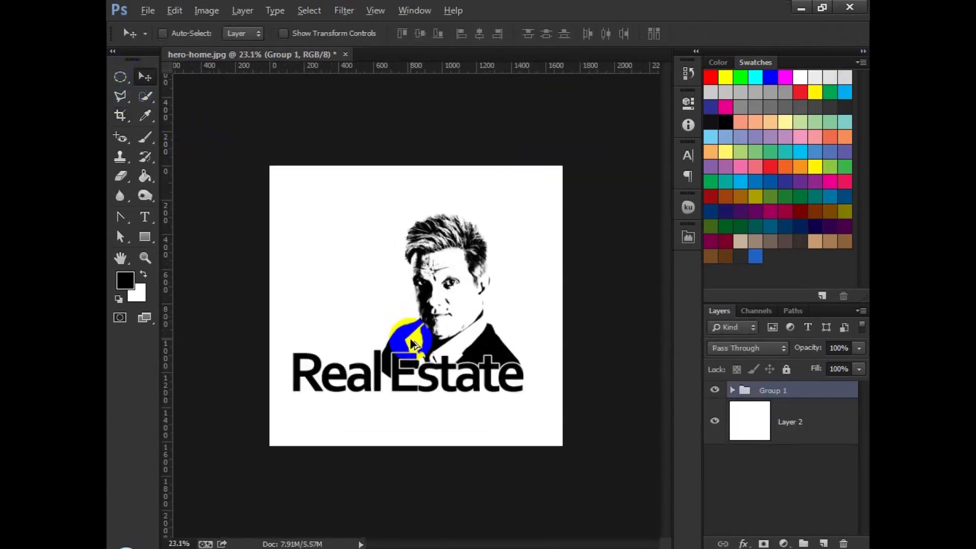
{"action": "left_click", "coordinate": [732, 391]}
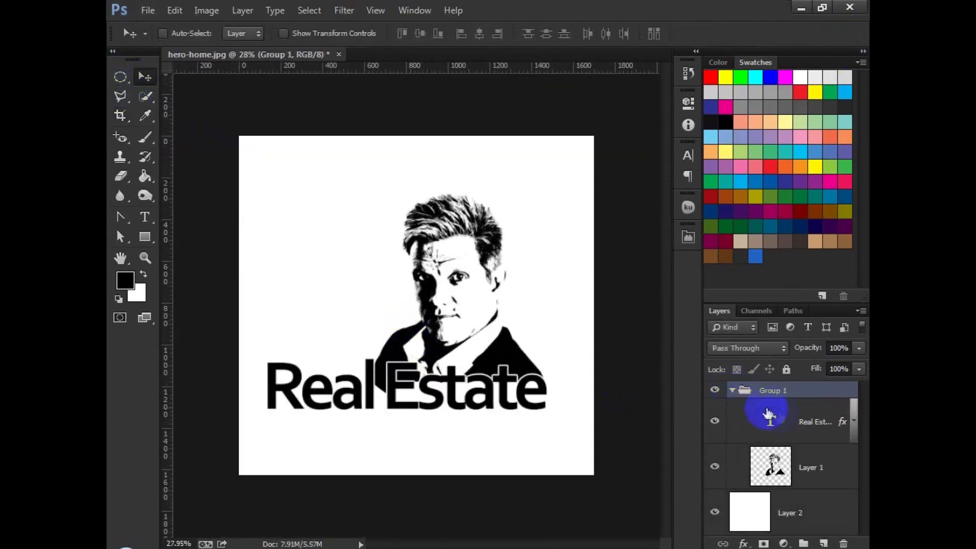
{"action": "left_click", "coordinate": [767, 416]}
{"action": "left_click_drag", "start_coordinate": [562, 414], "coordinate": [563, 451]}
Step: Replace the copy's text with YOUT TAGLINE HERE and set its font size to 18 pt
{"action": "left_click", "coordinate": [771, 426]}
{"action": "double_click", "coordinate": [770, 426]}
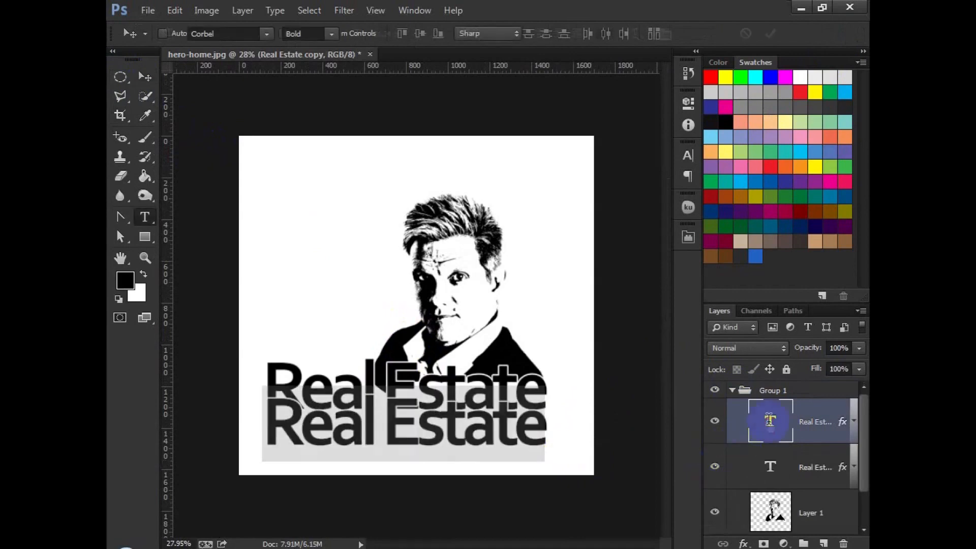
{"action": "type", "text": "YO"}
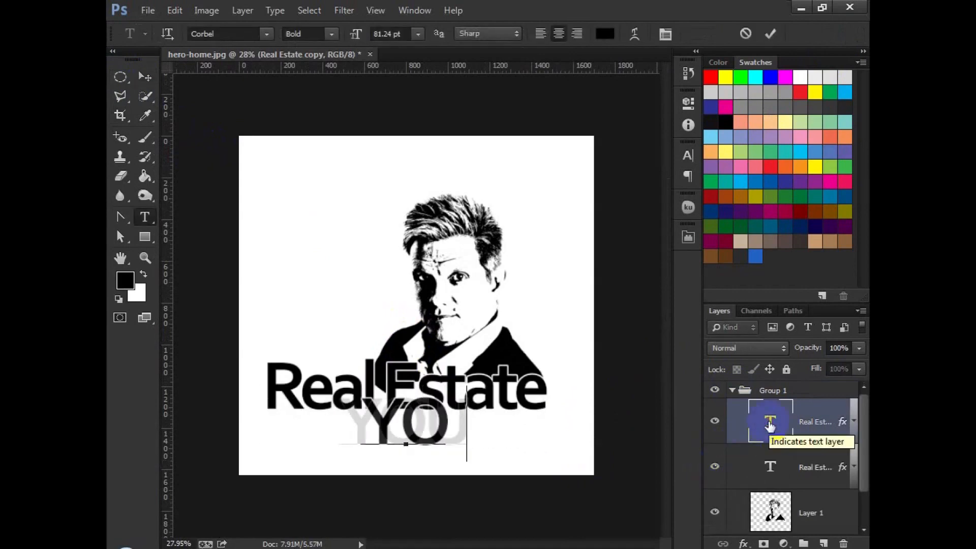
{"action": "type", "text": "UTTAG"}
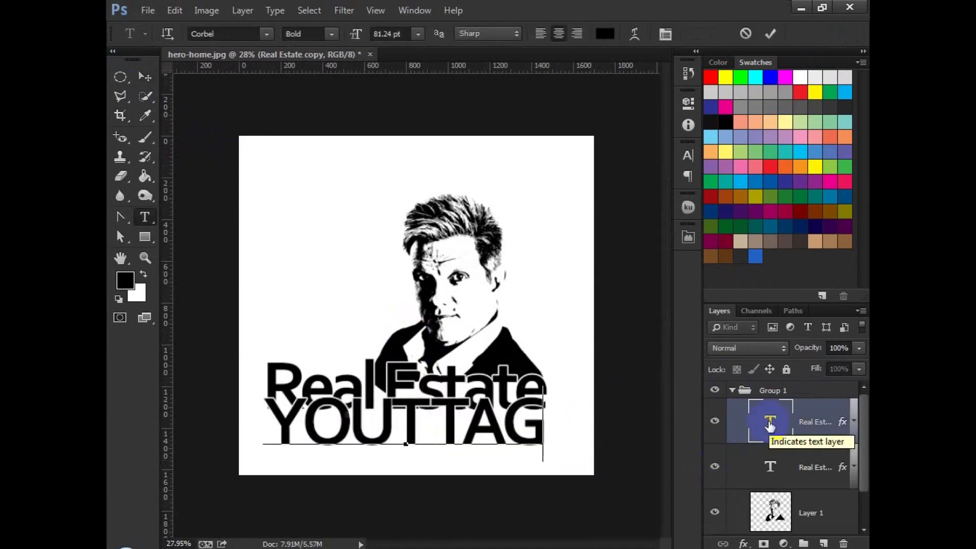
{"action": "type", "text": "LINE HERE"}
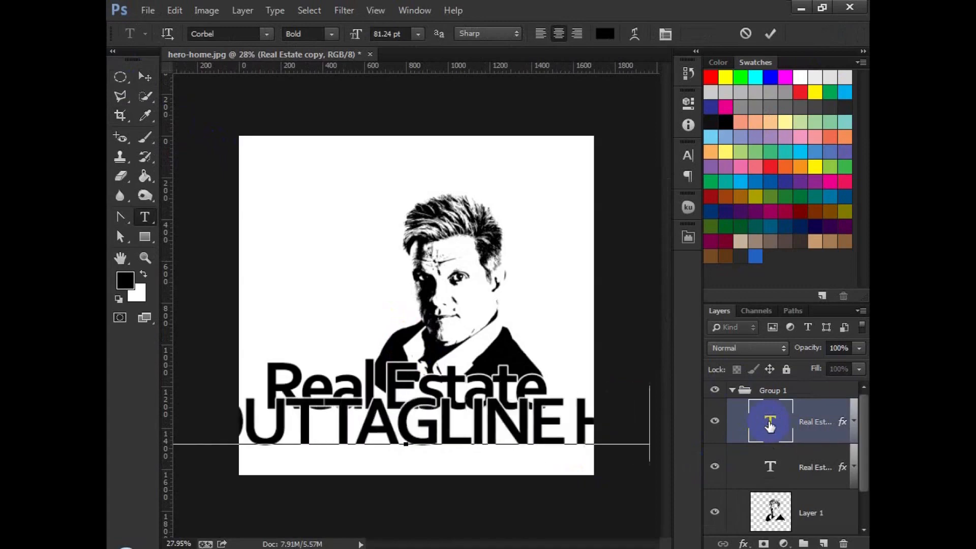
{"action": "key", "text": "ctrl+a"}
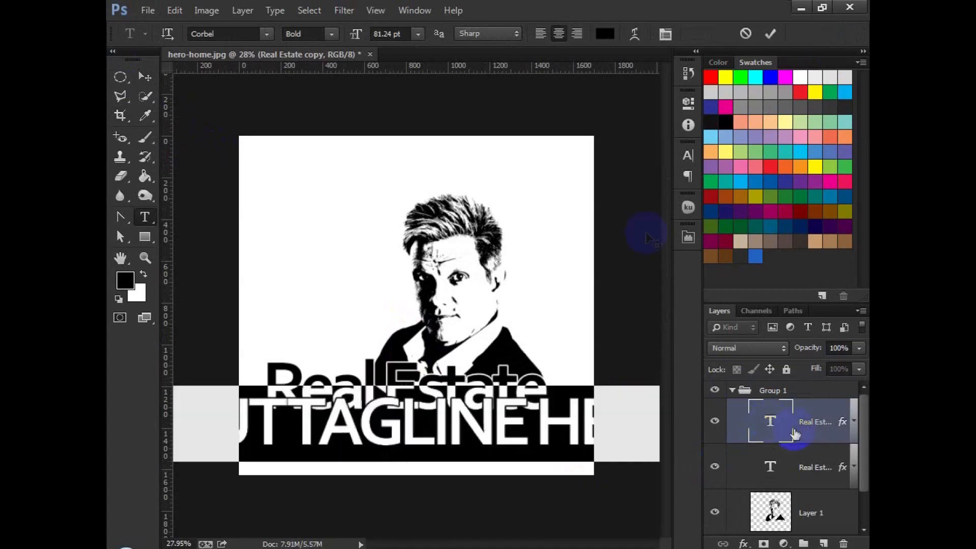
{"action": "left_click", "coordinate": [417, 35]}
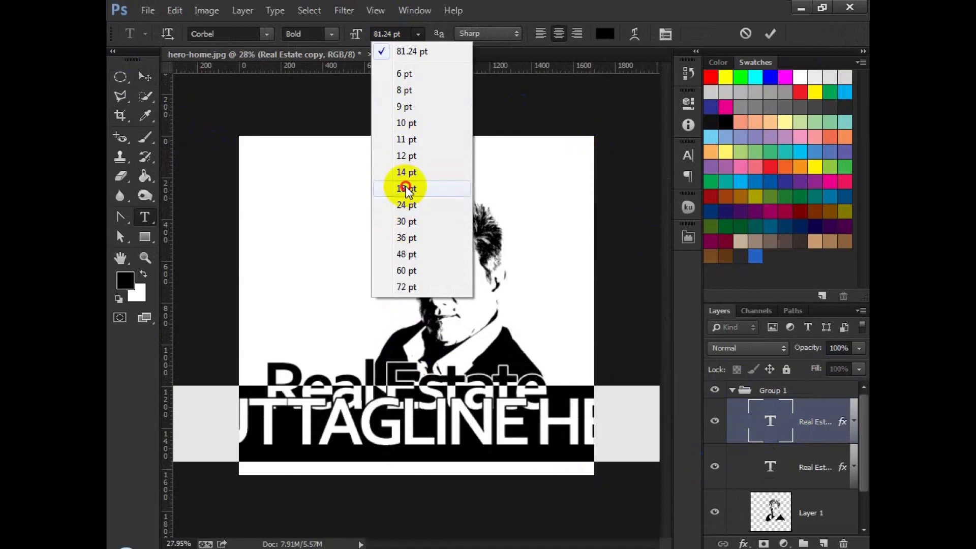
{"action": "left_click", "coordinate": [407, 189]}
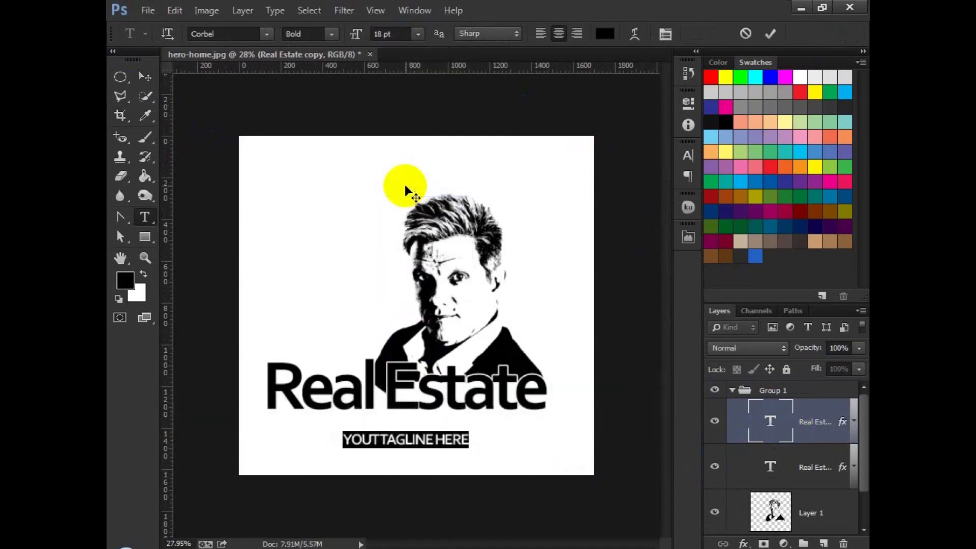
Step: Set the tagline's tracking to 0 and its font style to Regular, then commit the text
{"action": "left_click", "coordinate": [692, 160]}
{"action": "left_click", "coordinate": [633, 205]}
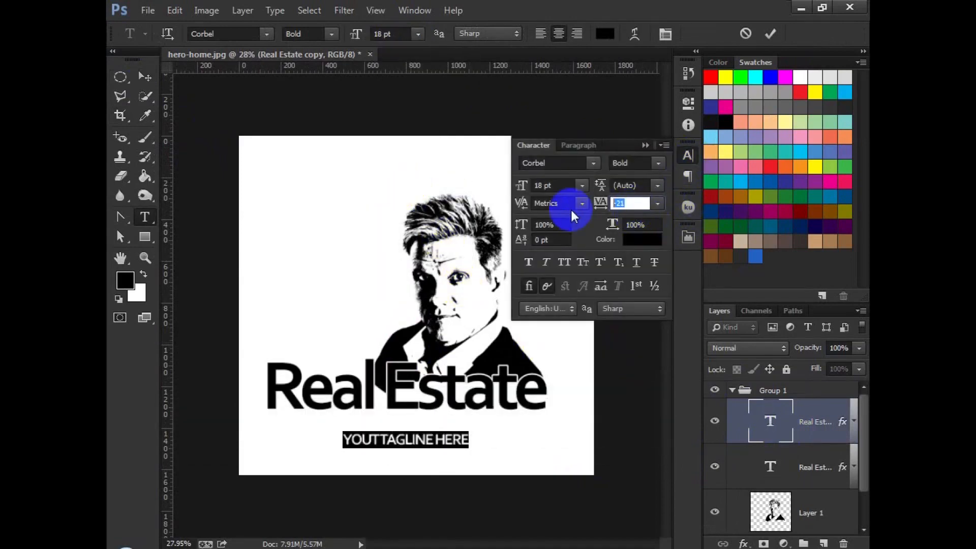
{"action": "type", "text": "0"}
{"action": "key", "text": "Return"}
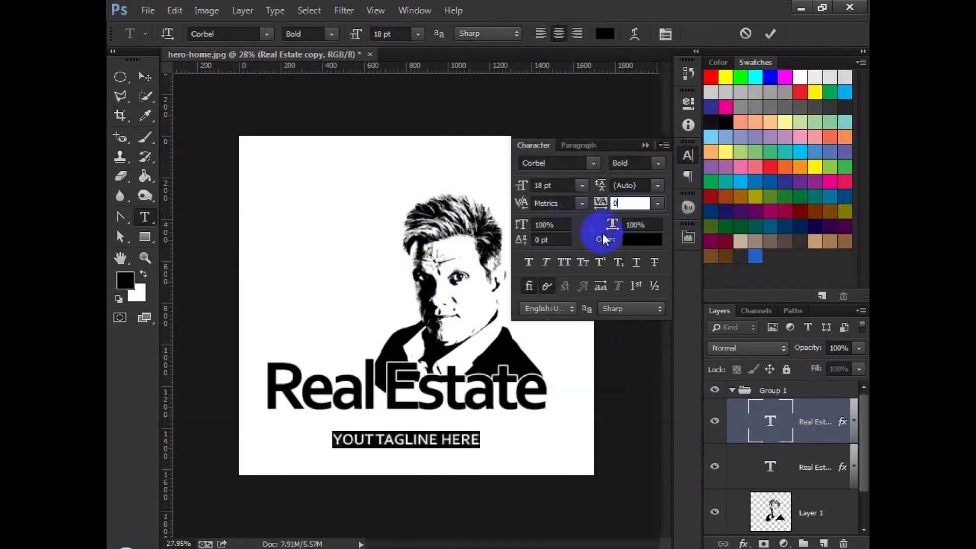
{"action": "left_click", "coordinate": [659, 165]}
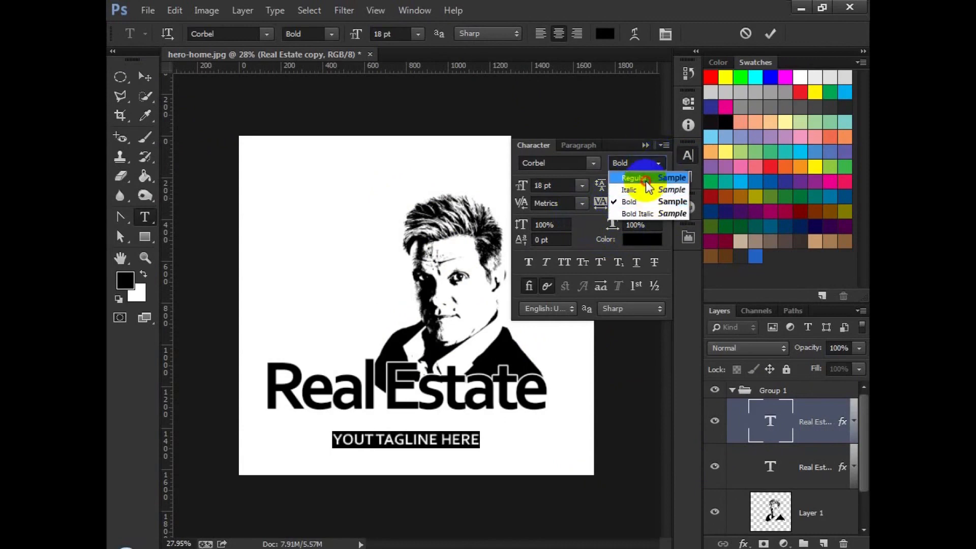
{"action": "left_click", "coordinate": [646, 178]}
{"action": "left_click", "coordinate": [645, 145]}
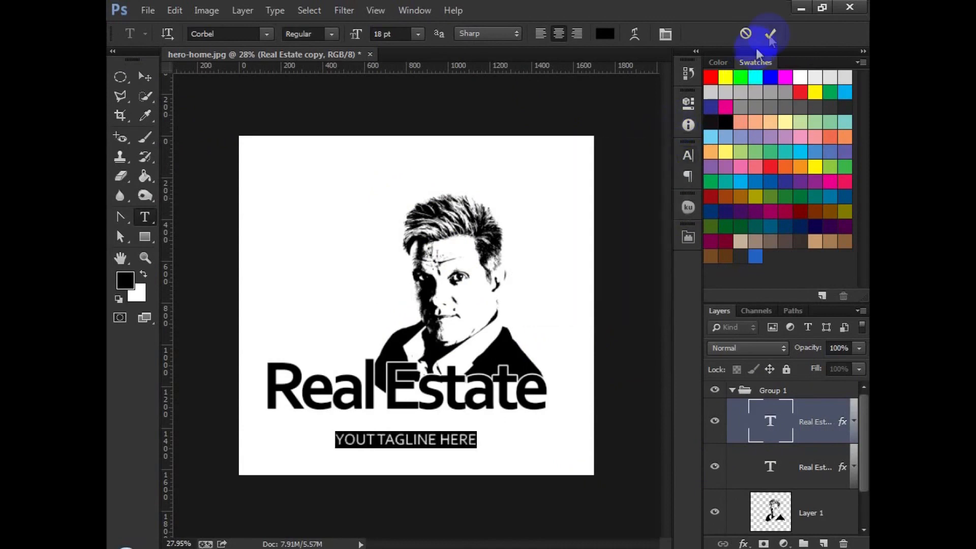
{"action": "left_click", "coordinate": [771, 34]}
Step: Move the tagline up beneath Real Estate and shift the whole logo group up slightly
{"action": "key", "text": "v"}
{"action": "left_click_drag", "start_coordinate": [503, 432], "coordinate": [504, 414]}
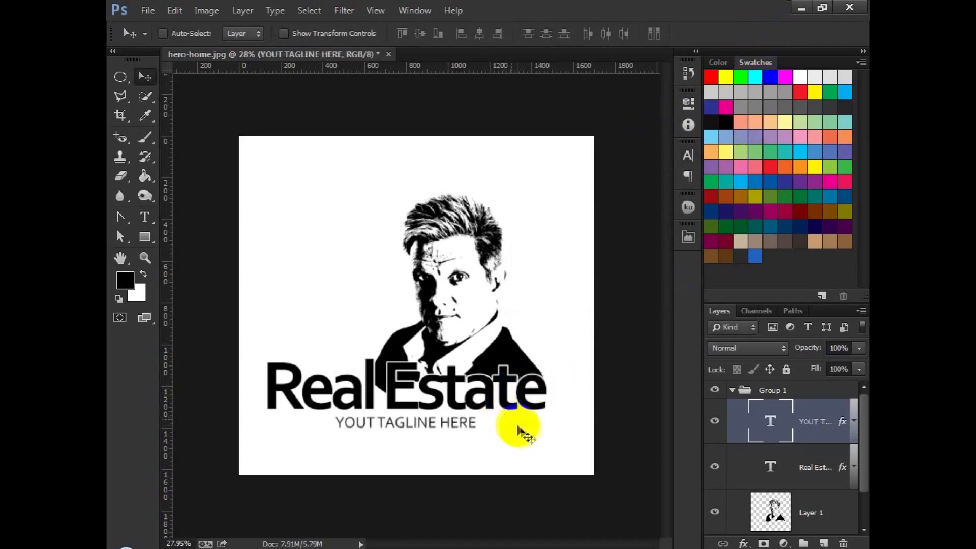
{"action": "left_click", "coordinate": [732, 390]}
{"action": "mouse_move", "coordinate": [512, 389]}
{"action": "left_mouse_down"}
{"action": "mouse_move", "coordinate": [513, 362]}
{"action": "mouse_move", "coordinate": [513, 377]}
{"action": "left_mouse_up"}
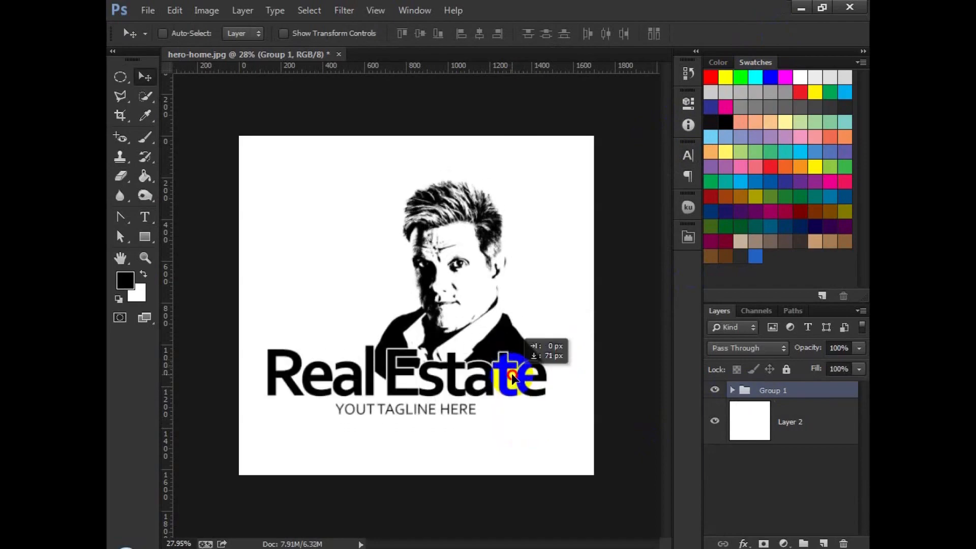